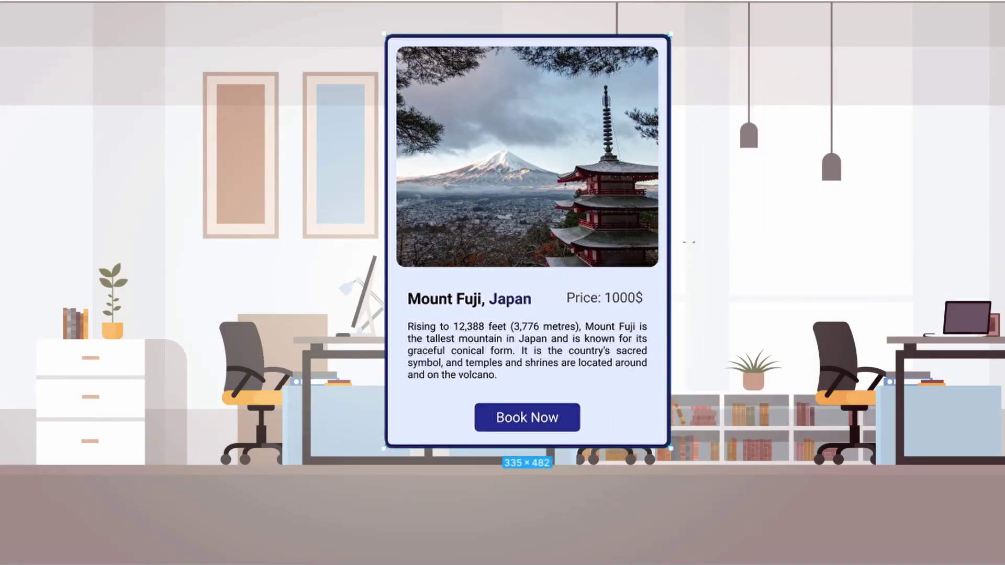
Select the Book Now button on the finished Mount Fuji travel card.
{"action": "left_click", "coordinate": [580, 425]}
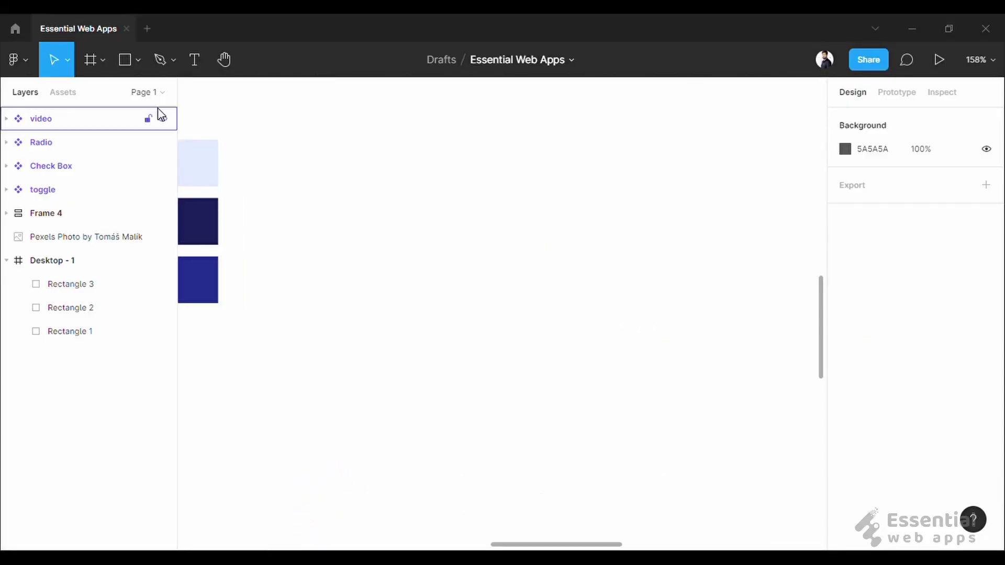
Draw a 120×45 rectangle with a corner radius of 5.
{"action": "left_click", "coordinate": [138, 62]}
{"action": "left_click", "coordinate": [141, 98]}
{"action": "left_click_drag", "start_coordinate": [405, 254], "coordinate": [551, 312]}
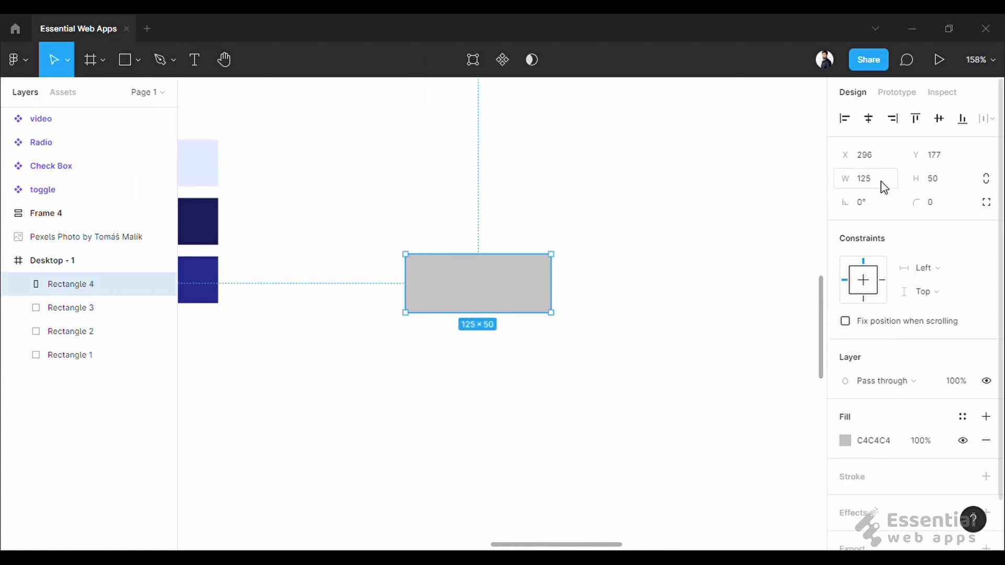
{"action": "left_click", "coordinate": [883, 187]}
{"action": "left_click", "coordinate": [947, 179]}
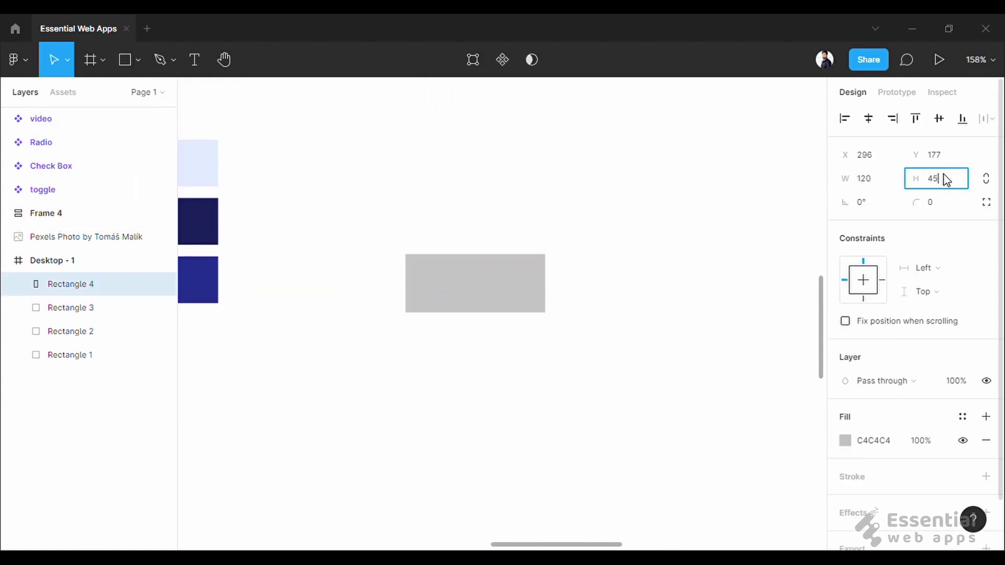
{"action": "key", "text": "Return"}
{"action": "left_click", "coordinate": [962, 205]}
{"action": "type", "text": "5"}
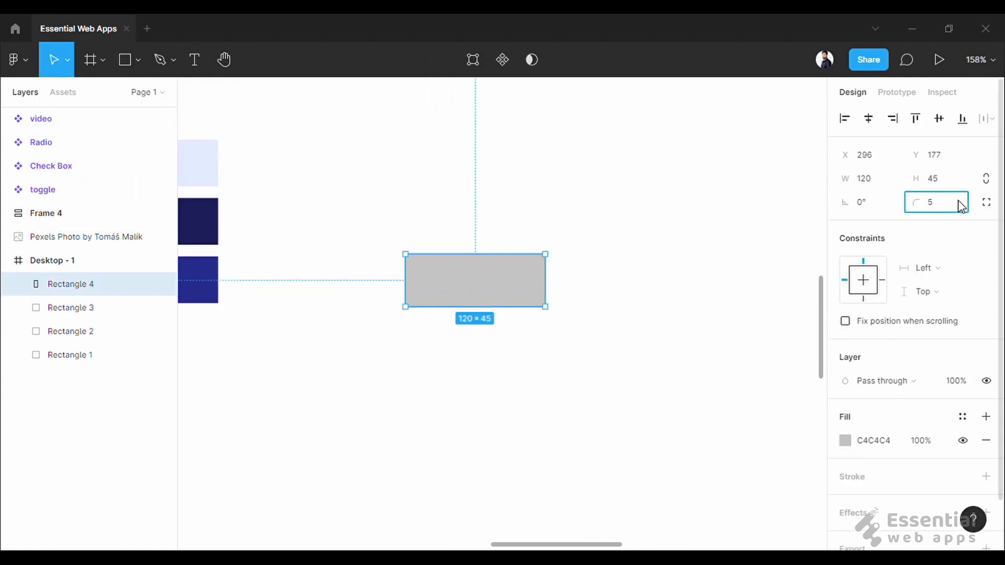
{"action": "key", "text": "Return"}
Fill the rectangle with the #253090 blue sampled from the bottom colour swatch.
{"action": "left_click", "coordinate": [427, 415]}
{"action": "left_click_drag", "start_coordinate": [428, 384], "coordinate": [481, 404]}
{"action": "left_click", "coordinate": [543, 326]}
{"action": "key", "text": "i"}
{"action": "left_click", "coordinate": [268, 303]}
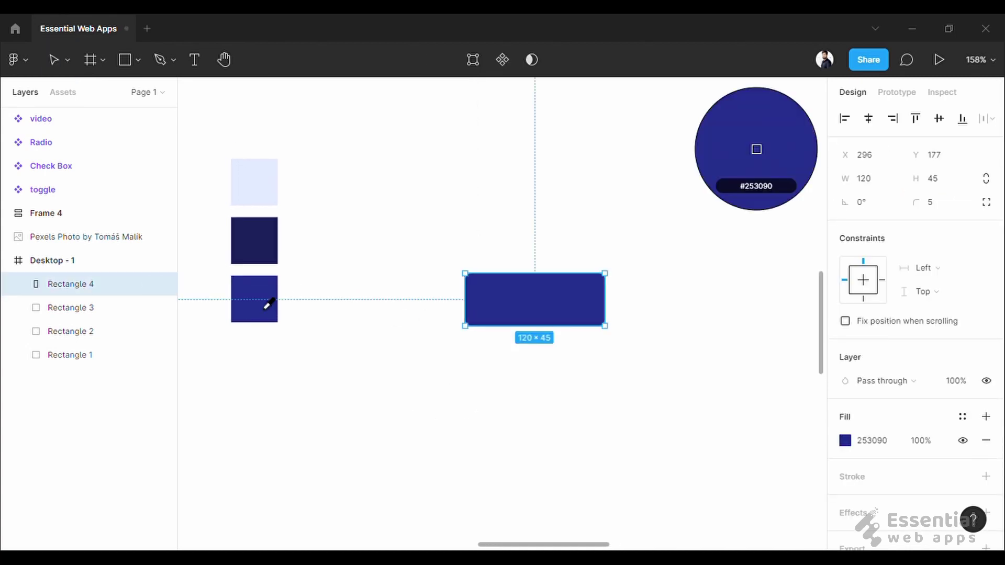
{"action": "left_click", "coordinate": [554, 417]}
{"action": "left_click_drag", "start_coordinate": [554, 422], "coordinate": [469, 408]}
Add a white, size 16 'Button' label on the rectangle and select both layers.
{"action": "left_click", "coordinate": [194, 61]}
{"action": "left_click", "coordinate": [415, 294]}
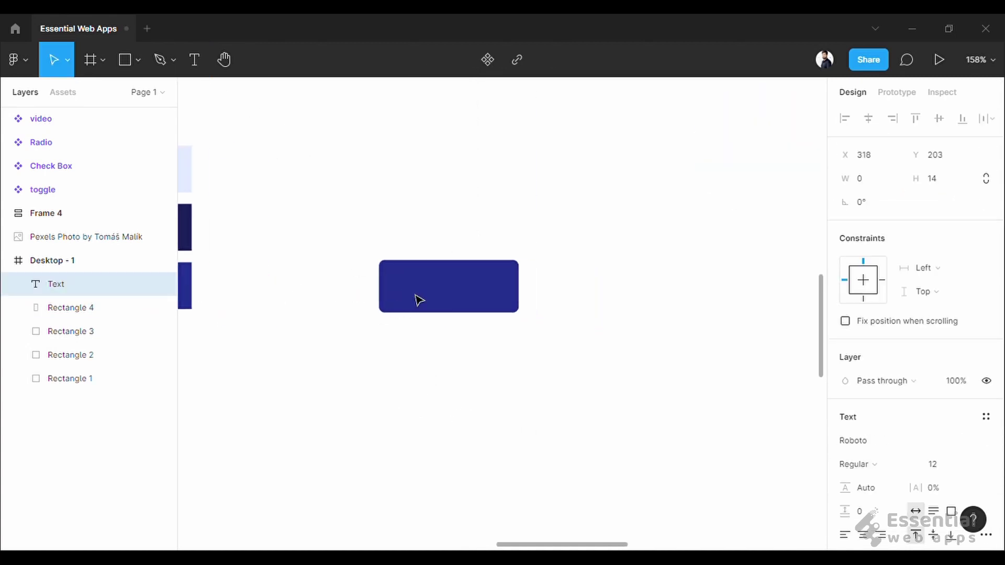
{"action": "key", "text": "Escape"}
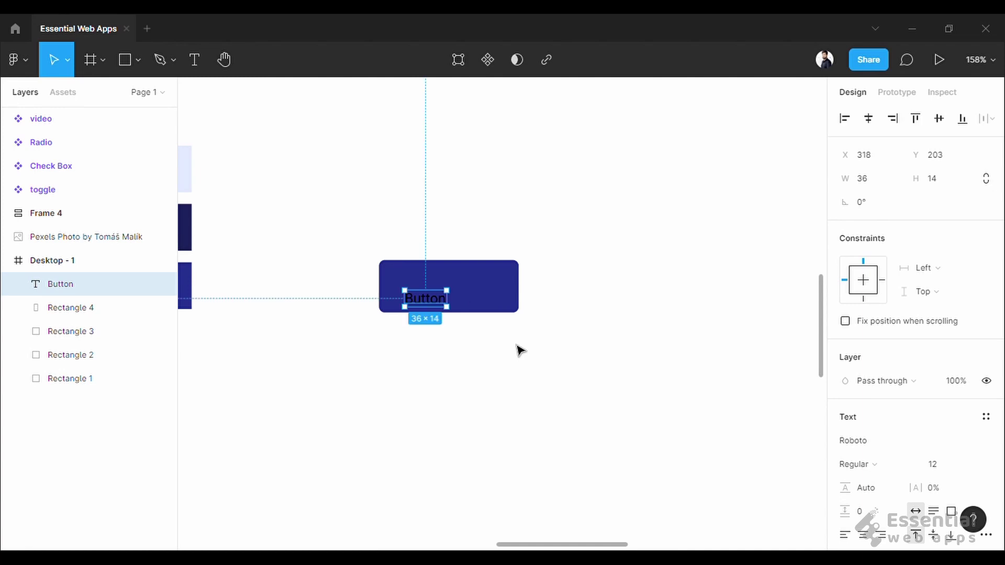
{"action": "scroll", "coordinate": [856, 397], "scroll_direction": "down", "scroll_amount": 4}
{"action": "left_click", "coordinate": [869, 387]}
{"action": "key", "text": "Return"}
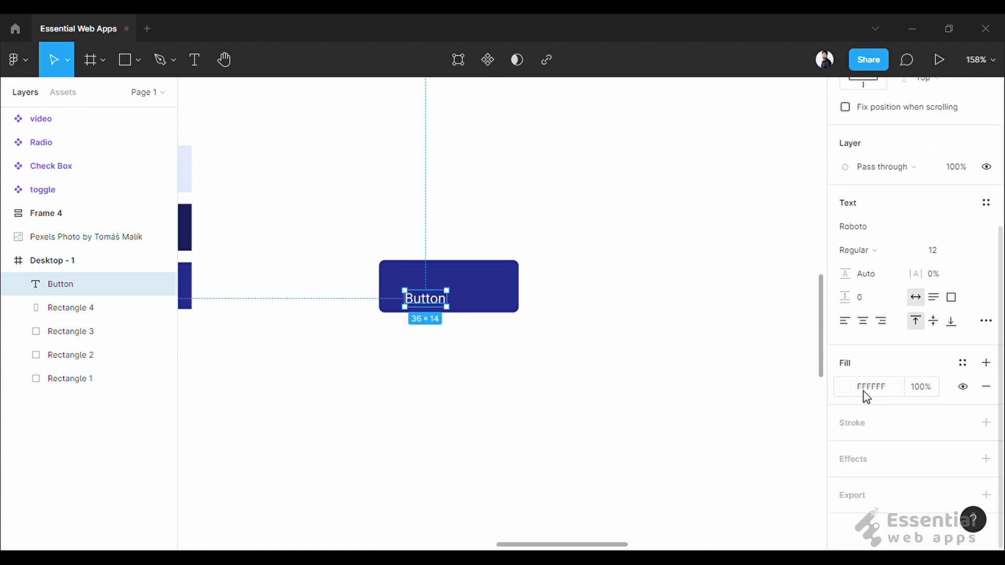
{"action": "left_click", "coordinate": [942, 250]}
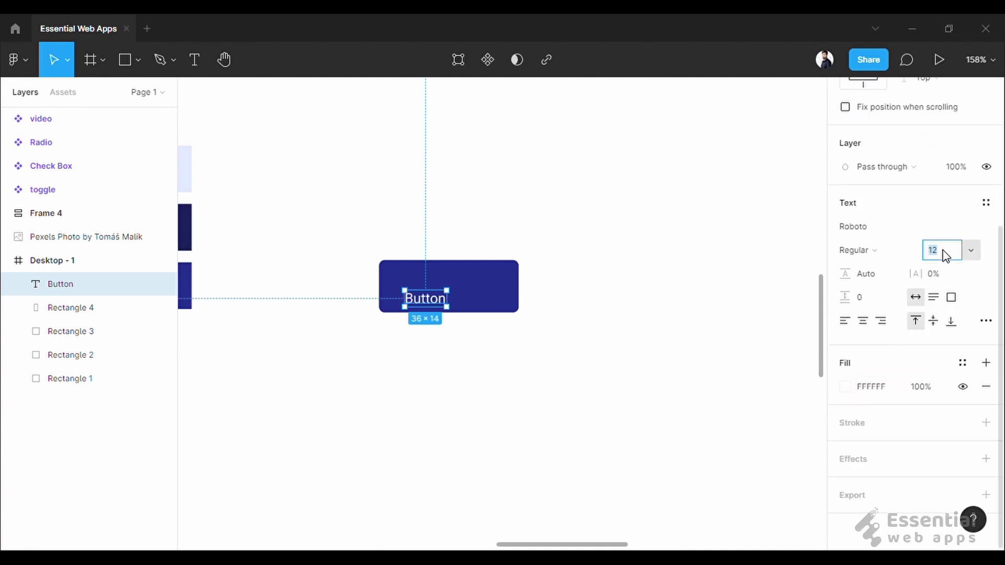
{"action": "key", "text": "Return"}
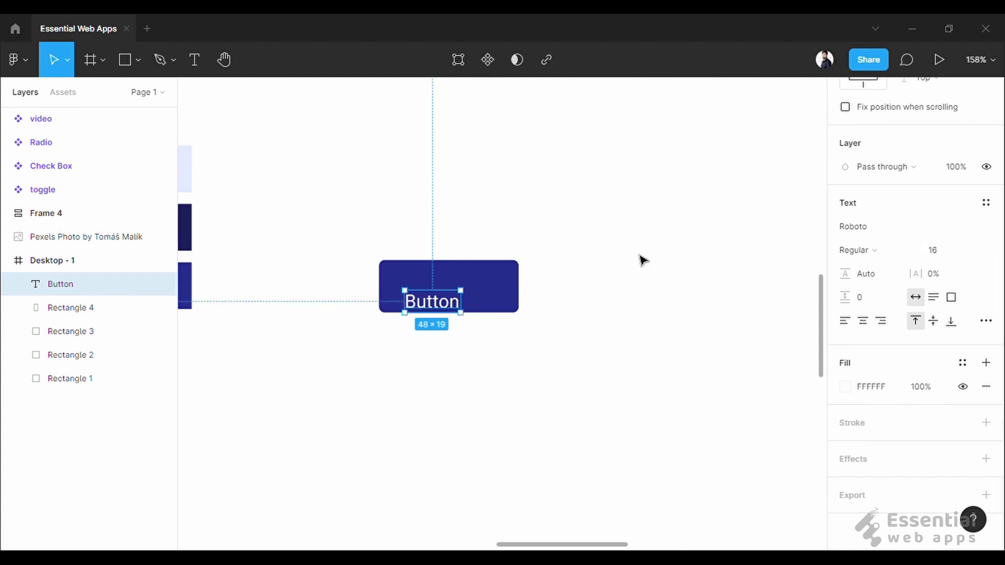
{"action": "left_click_drag", "start_coordinate": [304, 212], "coordinate": [631, 459]}
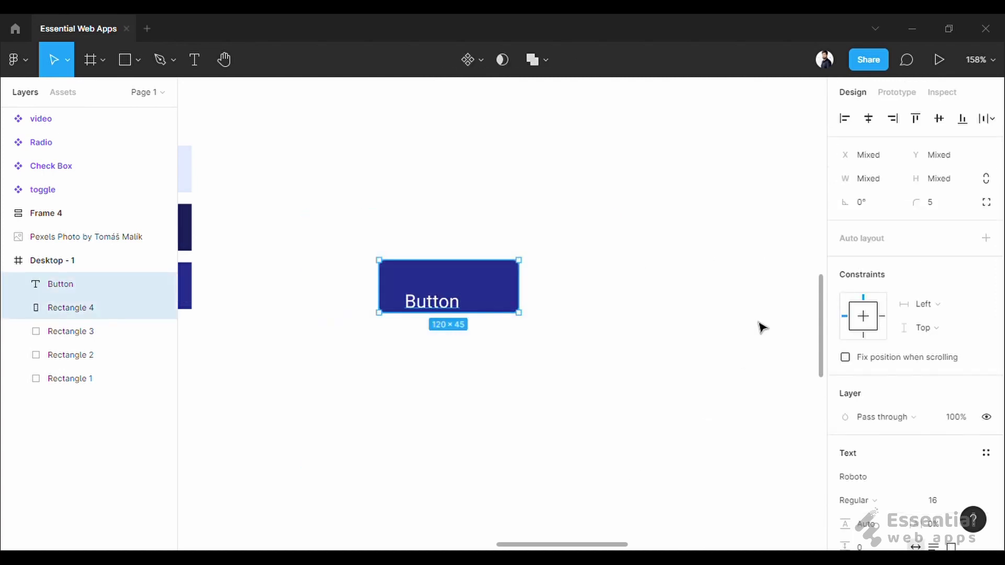
Wrap label and rectangle in auto layout with 10 top/bottom and 20 side padding.
{"action": "left_click", "coordinate": [986, 239]}
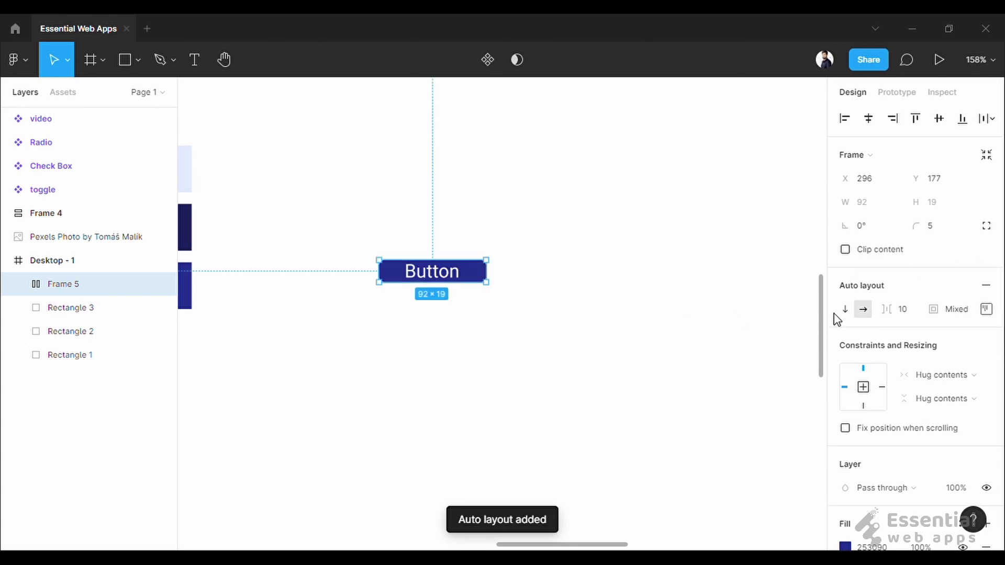
{"action": "left_click", "coordinate": [986, 310]}
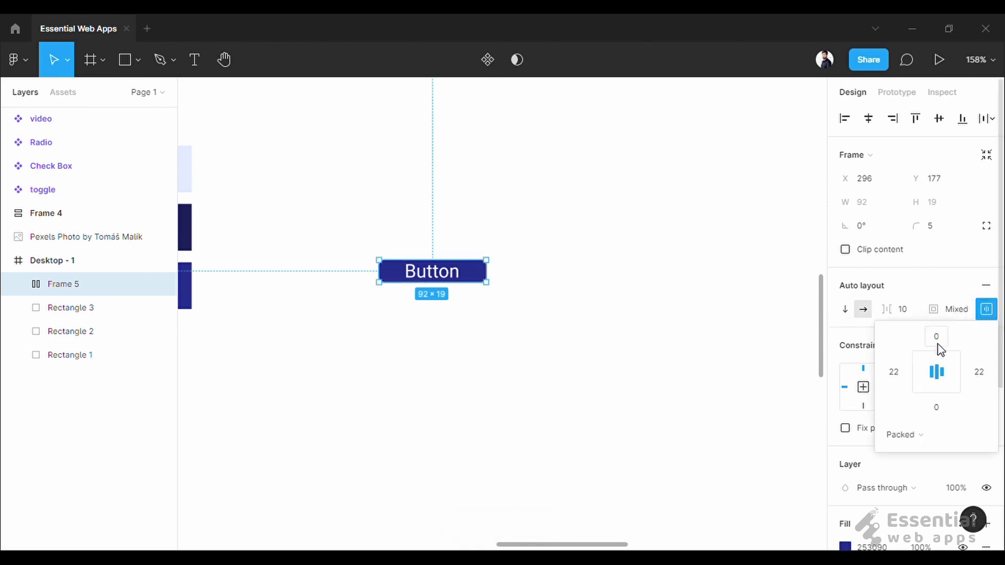
{"action": "type", "text": "10"}
{"action": "left_click", "coordinate": [935, 407]}
{"action": "type", "text": "10"}
{"action": "left_click", "coordinate": [893, 372]}
{"action": "type", "text": "20"}
{"action": "left_click", "coordinate": [979, 372]}
{"action": "type", "text": "15"}
{"action": "key", "text": "Return"}
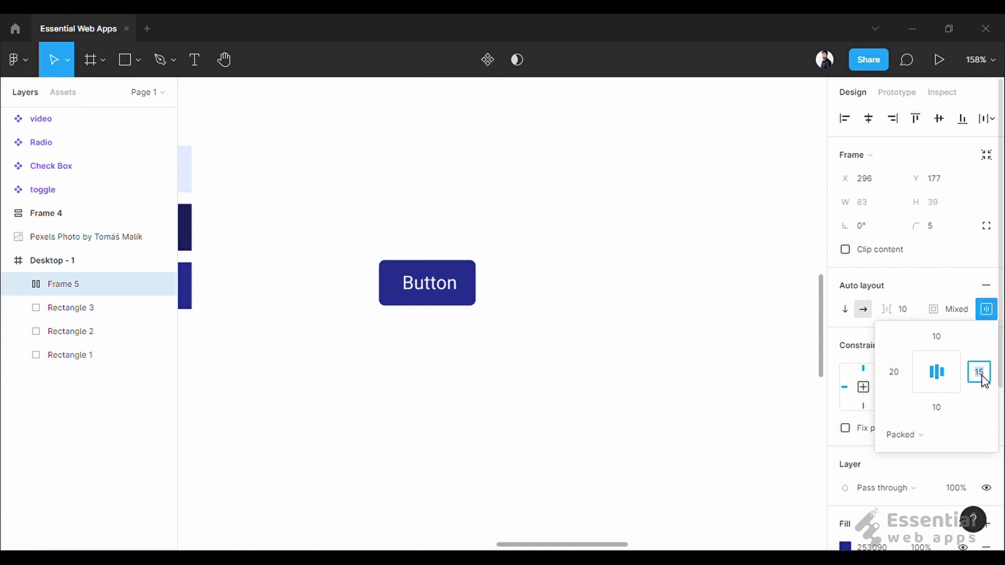
{"action": "type", "text": "20"}
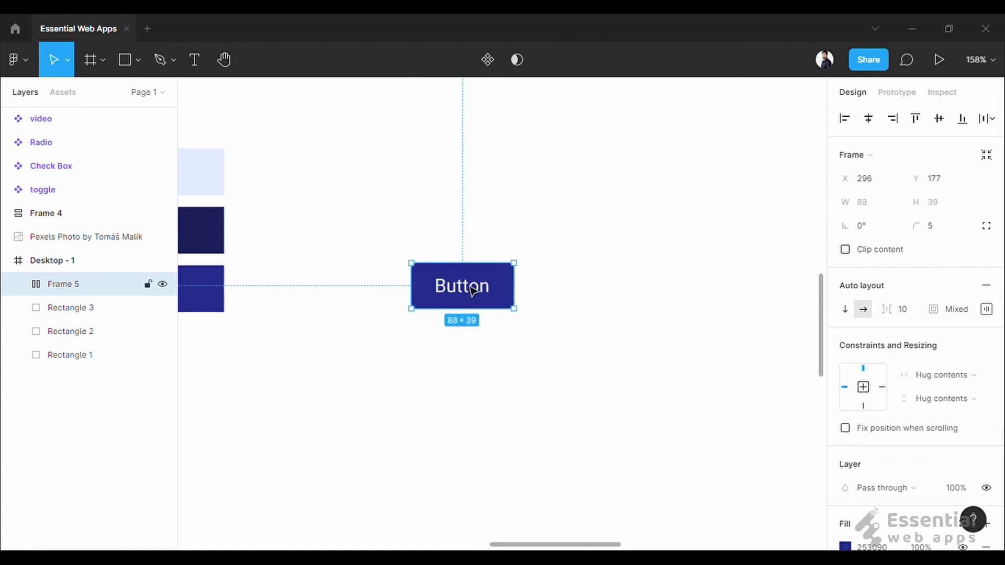
Test the button's resizing by typing random label text, then undo it.
{"action": "double_click", "coordinate": [469, 286]}
{"action": "double_click", "coordinate": [469, 287]}
{"action": "type", "text": "erg"}
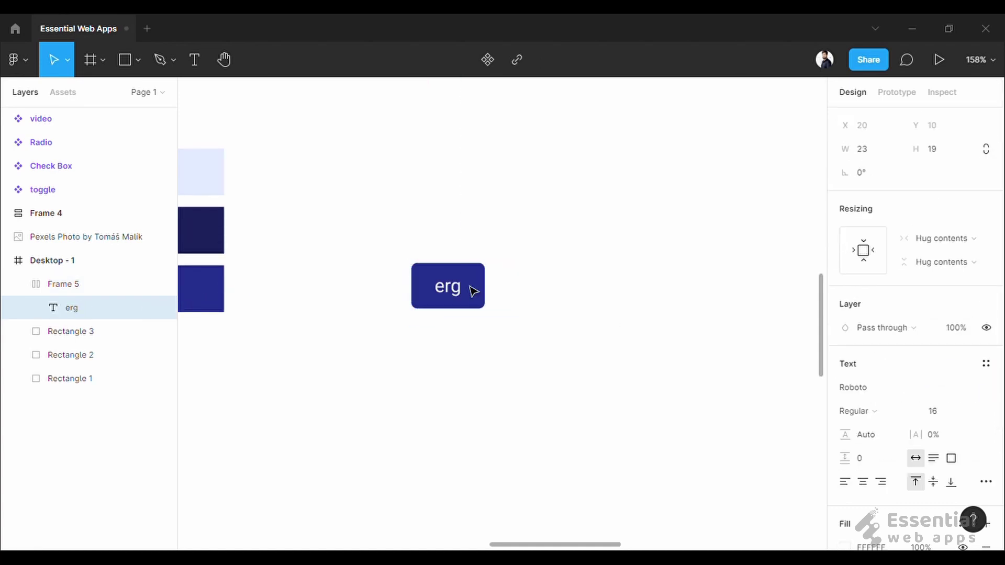
{"action": "type", "text": "eoeomeovmeoimim"}
{"action": "key", "text": "ctrl+z"}
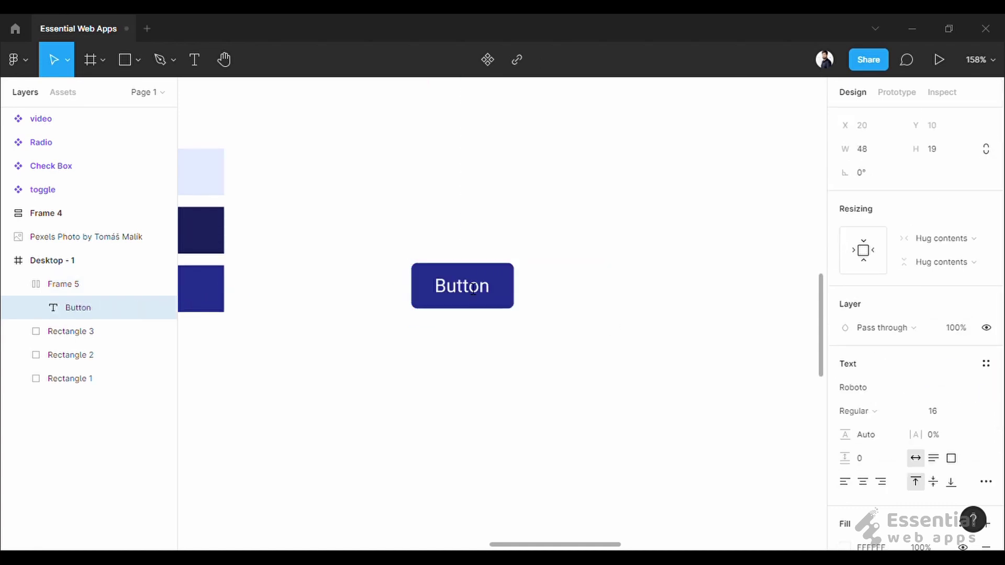
Move the button below the colour swatches to make room.
{"action": "left_click", "coordinate": [577, 237]}
{"action": "left_click", "coordinate": [577, 237]}
{"action": "left_click_drag", "start_coordinate": [459, 418], "coordinate": [492, 435]}
{"action": "left_click_drag", "start_coordinate": [526, 321], "coordinate": [290, 452]}
Add a bold 'Heading' text layer.
{"action": "left_click_drag", "start_coordinate": [291, 453], "coordinate": [306, 452]}
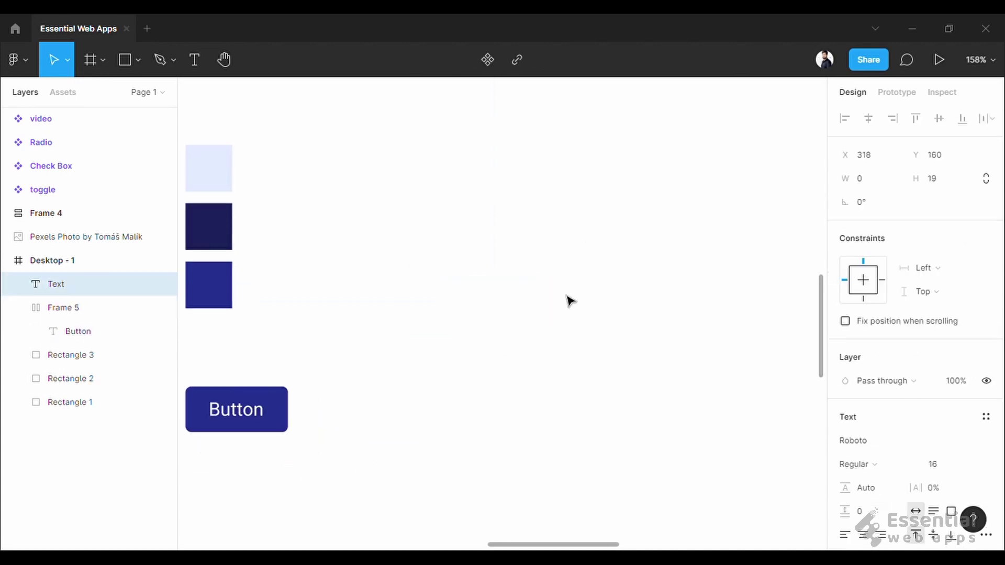
{"action": "key", "text": "Escape"}
{"action": "double_click", "coordinate": [461, 255]}
{"action": "type", "text": "Heading"}
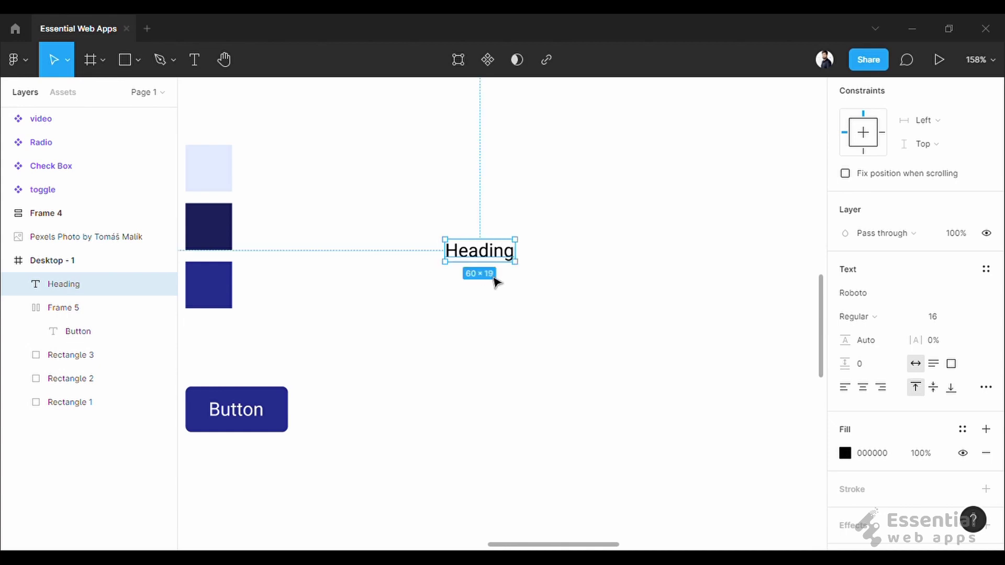
{"action": "left_click", "coordinate": [858, 316]}
{"action": "left_click", "coordinate": [892, 351]}
Duplicate the heading just below it and set the copy to Regular, size 12.
{"action": "left_click_drag", "start_coordinate": [493, 255], "coordinate": [492, 290]}
{"action": "double_click", "coordinate": [493, 289]}
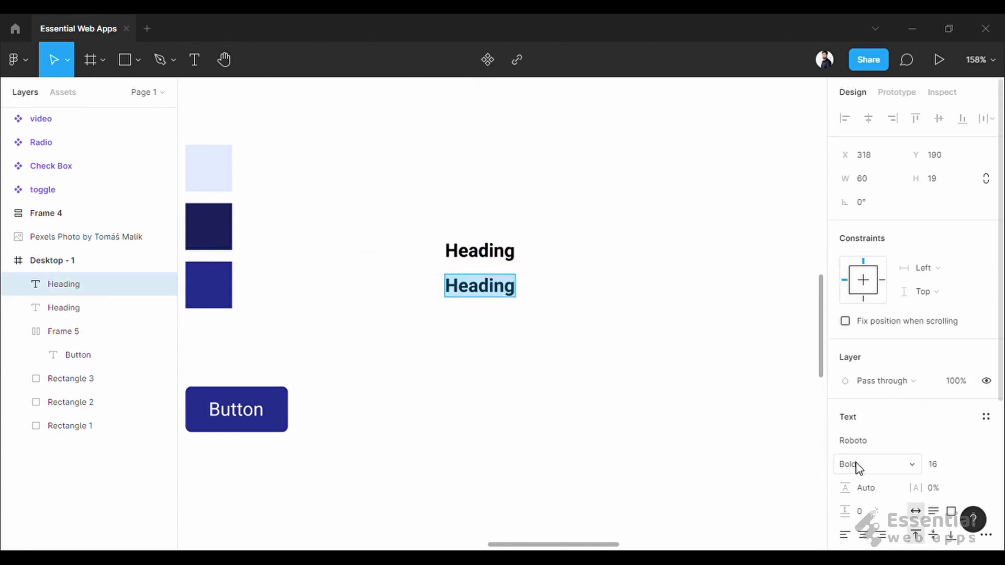
{"action": "left_click", "coordinate": [858, 464]}
{"action": "left_click", "coordinate": [869, 356]}
{"action": "left_click", "coordinate": [944, 466]}
{"action": "type", "text": "12"}
{"action": "key", "text": "Return"}
Replace the copy's text with a lorem ipsum paragraph from the Content Reel plugin.
{"action": "left_click_drag", "start_coordinate": [538, 335], "coordinate": [441, 327]}
{"action": "double_click", "coordinate": [377, 278]}
{"action": "right_click", "coordinate": [365, 269]}
{"action": "mouse_move", "coordinate": [445, 331]}
{"action": "left_click", "coordinate": [630, 134]}
{"action": "left_click", "coordinate": [785, 306]}
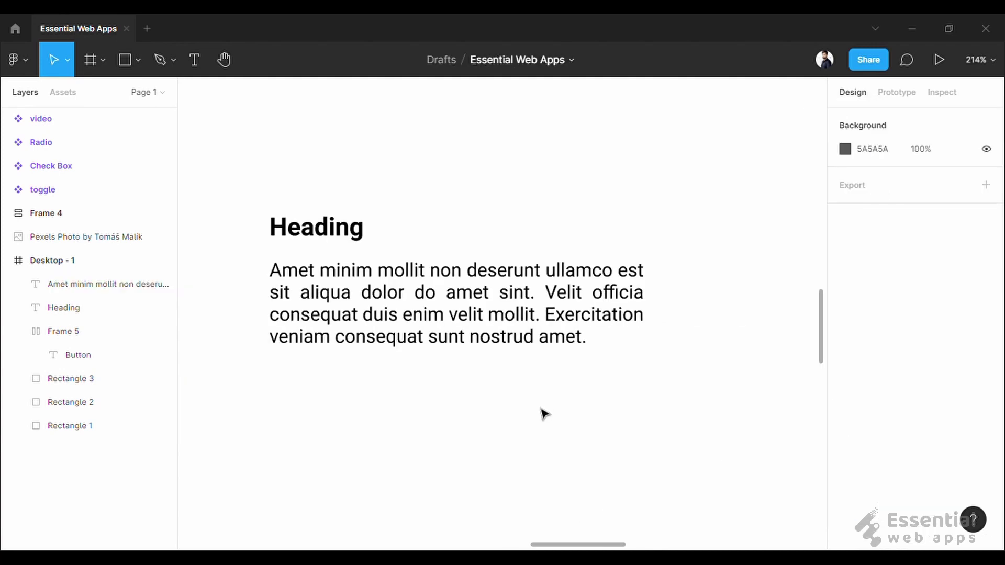
Stack the heading and paragraph in a vertical auto layout frame.
{"action": "scroll", "coordinate": [544, 413], "scroll_direction": "down", "scroll_amount": 3, "text": "ctrl"}
{"action": "left_click_drag", "start_coordinate": [544, 435], "coordinate": [578, 471]}
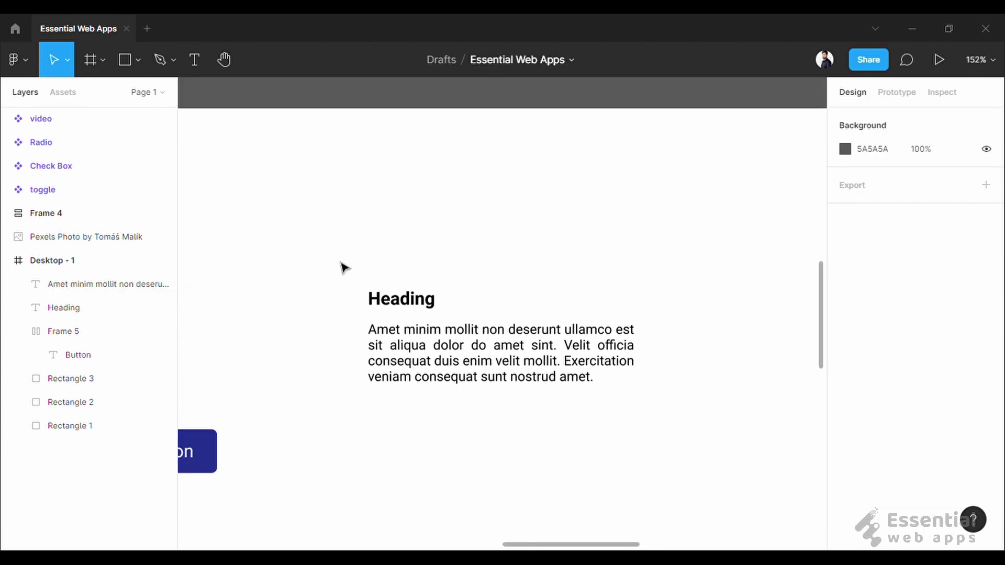
{"action": "left_click_drag", "start_coordinate": [338, 253], "coordinate": [646, 443]}
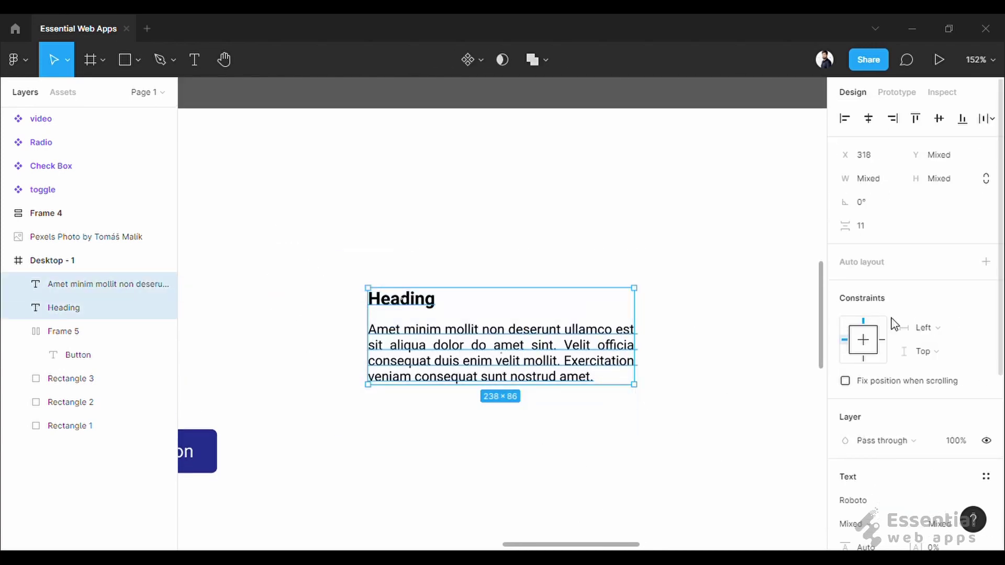
{"action": "left_click", "coordinate": [986, 262]}
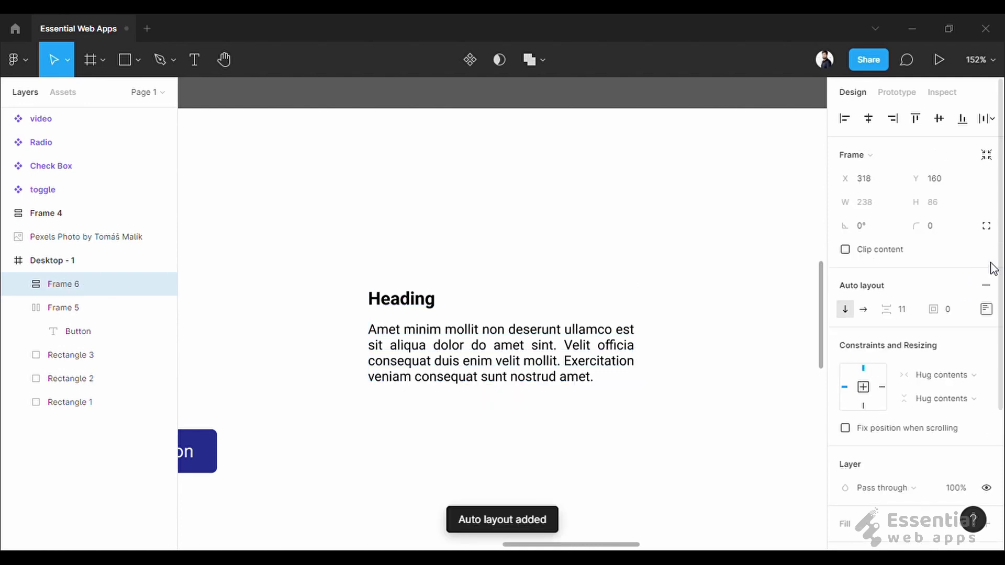
{"action": "scroll", "coordinate": [651, 391], "scroll_direction": "down", "scroll_amount": 1}
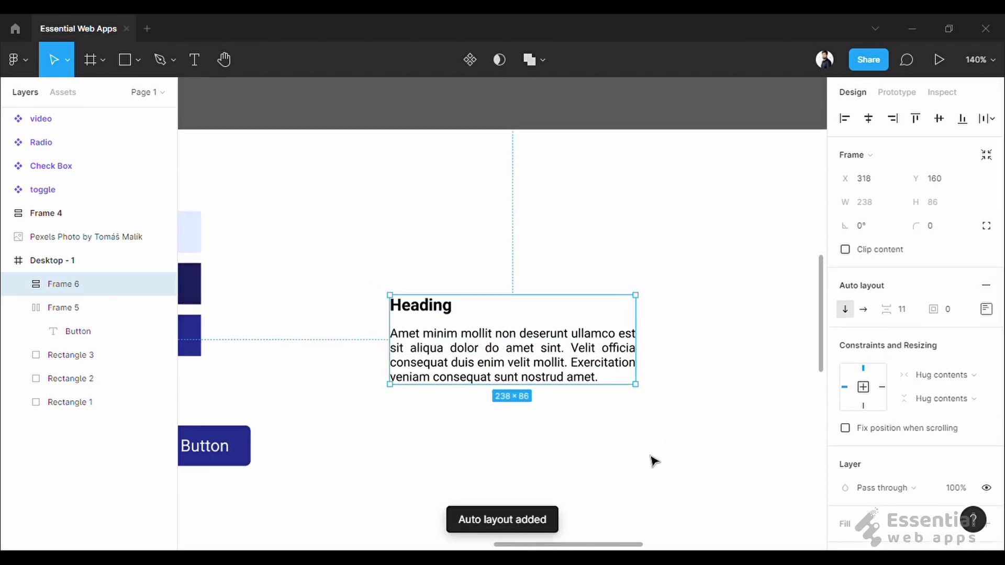
{"action": "left_click_drag", "start_coordinate": [656, 465], "coordinate": [658, 415]}
Move the text frame below the button and centre the mountain photo on the rounded rectangle.
{"action": "left_click_drag", "start_coordinate": [492, 292], "coordinate": [283, 491]}
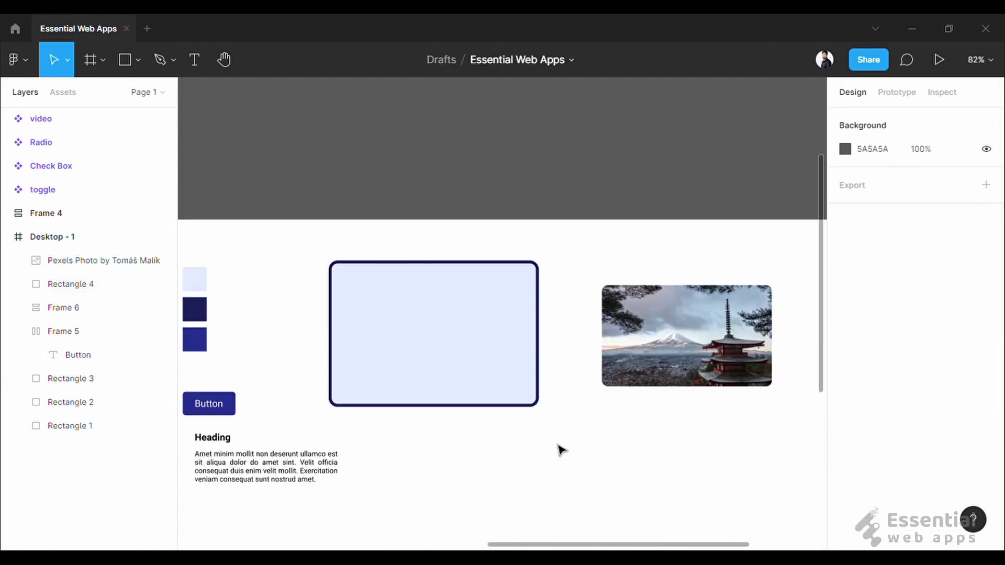
{"action": "left_click", "coordinate": [686, 340]}
{"action": "mouse_move", "coordinate": [692, 331]}
{"action": "left_mouse_down"}
{"action": "mouse_move", "coordinate": [423, 327]}
{"action": "mouse_move", "coordinate": [462, 326]}
{"action": "left_mouse_up"}
Wrap photo and rectangle in centred auto layout with 15 padding and 20 at the bottom.
{"action": "left_click_drag", "start_coordinate": [314, 249], "coordinate": [569, 438]}
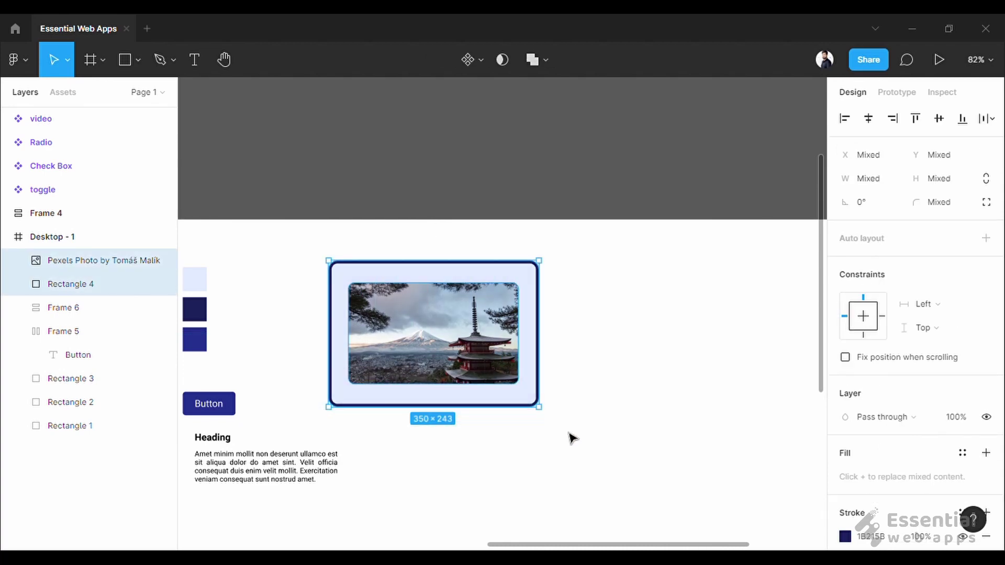
{"action": "left_click", "coordinate": [985, 242]}
{"action": "left_click", "coordinate": [985, 312]}
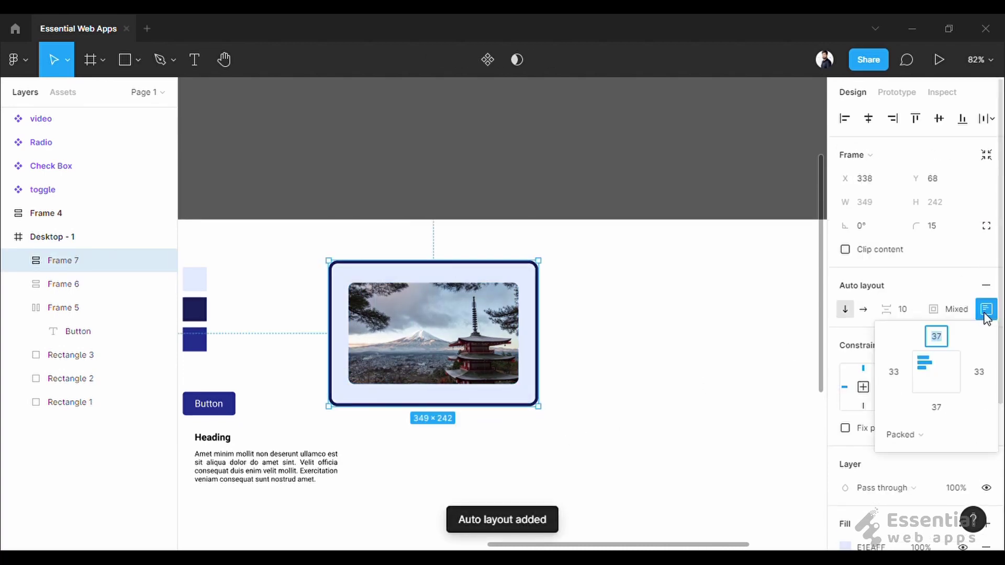
{"action": "left_click", "coordinate": [937, 372]}
{"action": "type", "text": "15"}
{"action": "left_click", "coordinate": [979, 373]}
{"action": "type", "text": "15"}
{"action": "left_click", "coordinate": [895, 373]}
{"action": "type", "text": "15"}
{"action": "left_click", "coordinate": [937, 408]}
{"action": "type", "text": "20"}
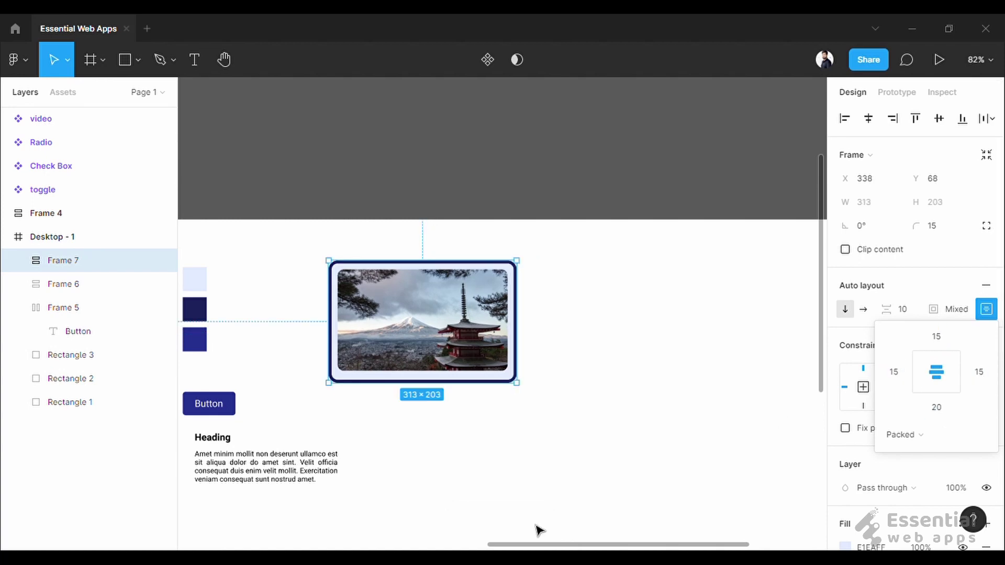
{"action": "left_click", "coordinate": [539, 530]}
{"action": "scroll", "coordinate": [406, 431], "scroll_direction": "up", "scroll_amount": 2}
{"action": "left_click_drag", "start_coordinate": [406, 431], "coordinate": [464, 377]}
Drag the heading-and-paragraph block, then the Button, into the card beneath the photo.
{"action": "left_click", "coordinate": [246, 415]}
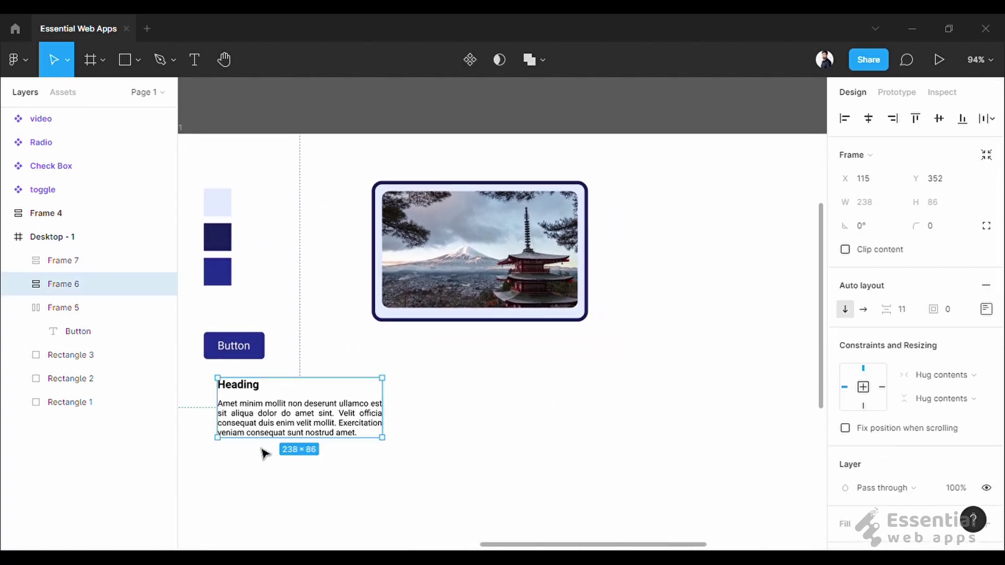
{"action": "left_click_drag", "start_coordinate": [259, 423], "coordinate": [450, 321]}
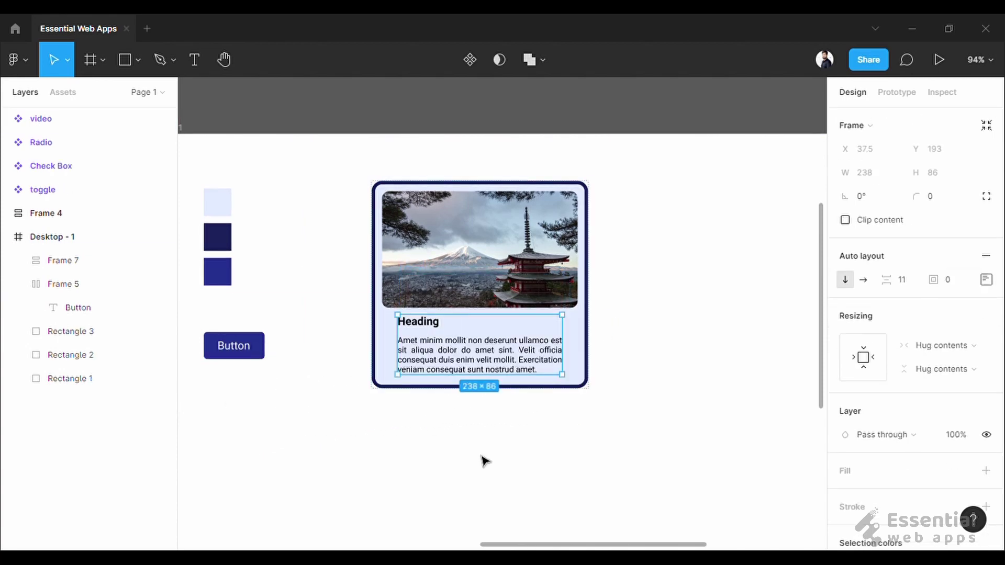
{"action": "left_click_drag", "start_coordinate": [254, 354], "coordinate": [511, 393]}
{"action": "left_click", "coordinate": [513, 498]}
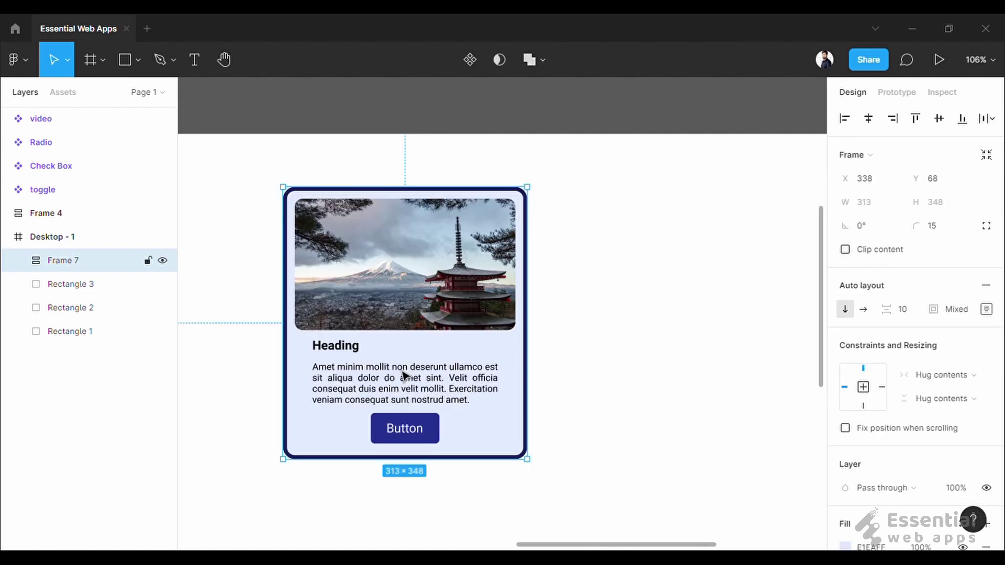
{"action": "double_click", "coordinate": [402, 371]}
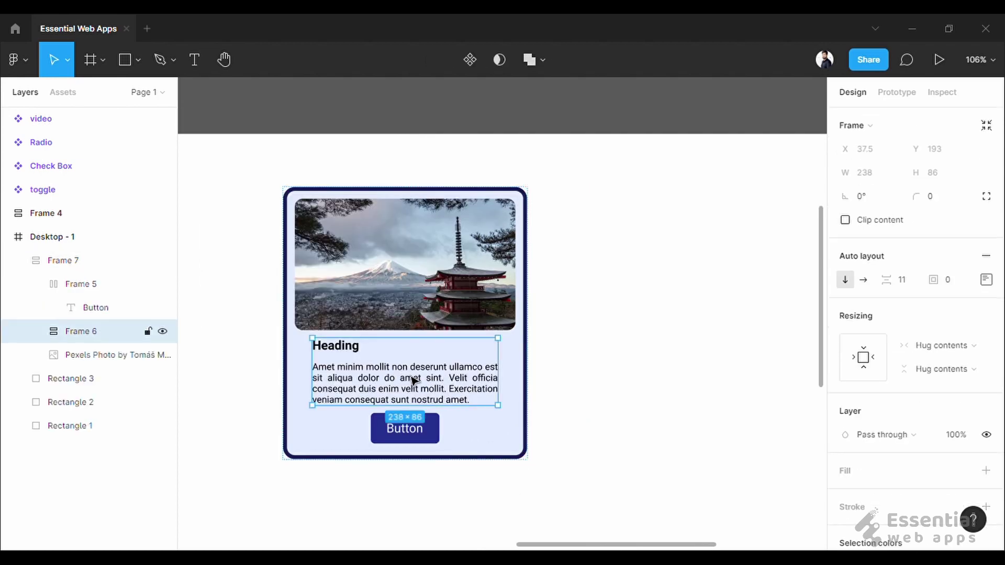
Set the text block to Fill container width and stretch the card to test it.
{"action": "left_click", "coordinate": [969, 348]}
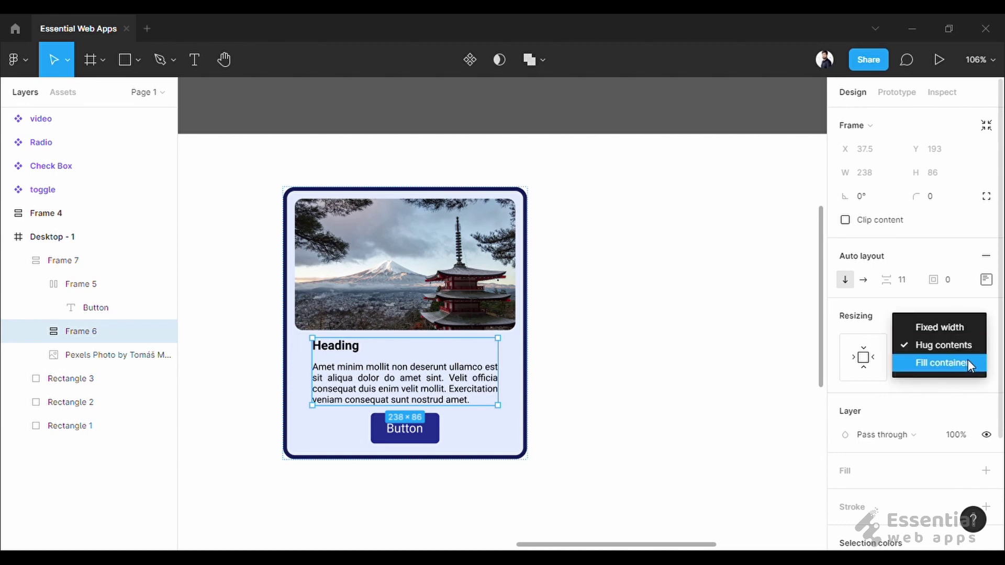
{"action": "left_click", "coordinate": [968, 360]}
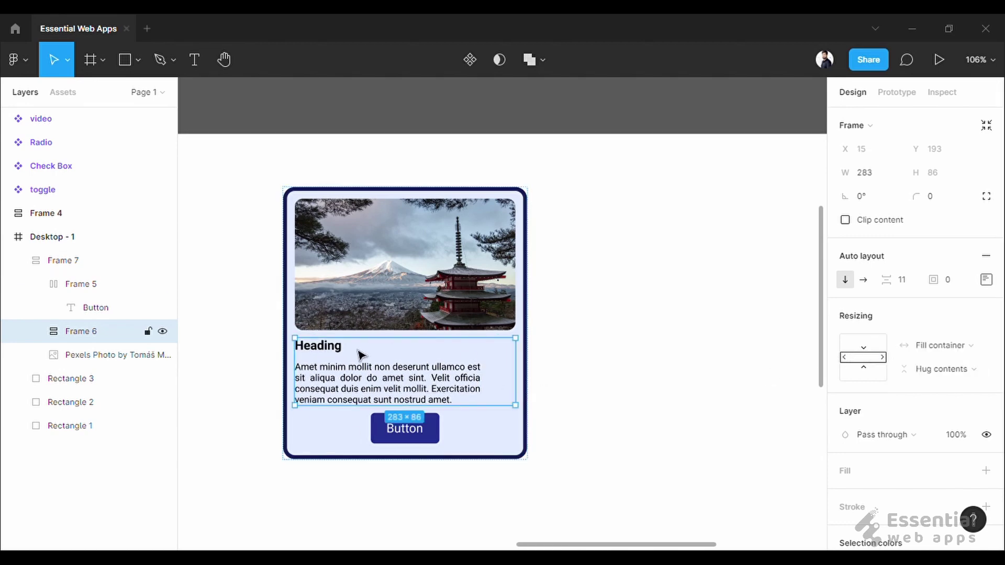
{"action": "left_click", "coordinate": [441, 446]}
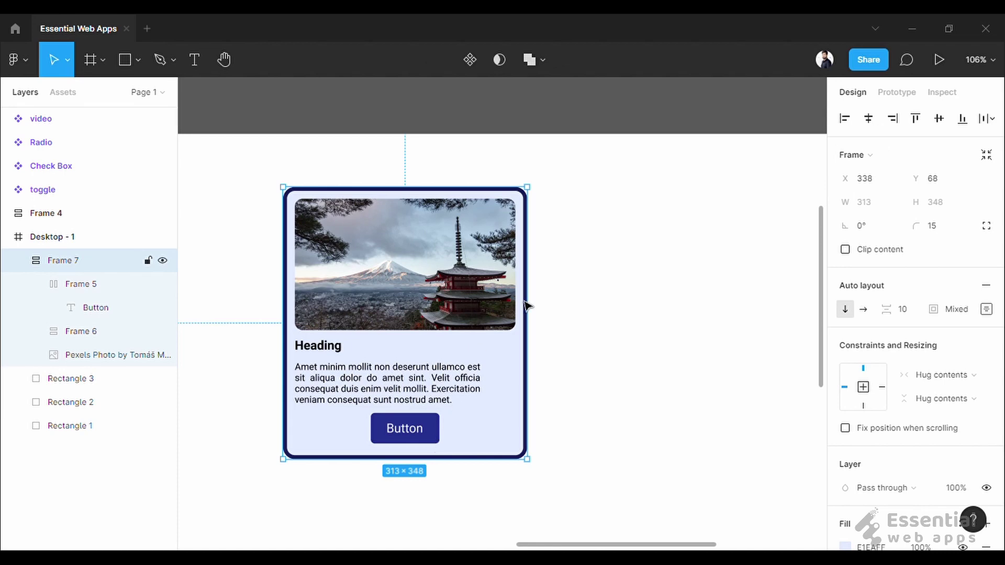
{"action": "left_click_drag", "start_coordinate": [526, 305], "coordinate": [553, 311]}
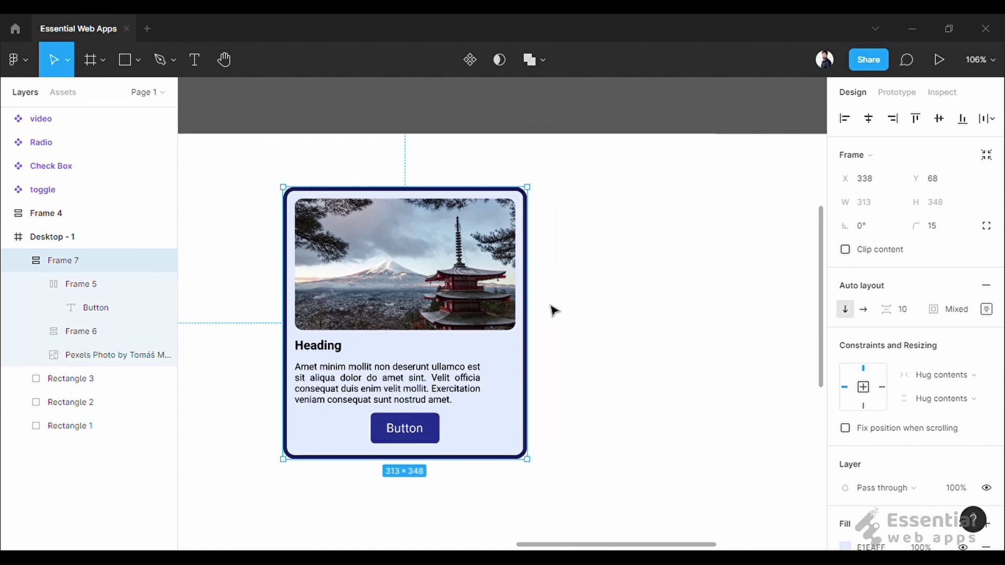
Set the body paragraph to Fill container width with Hug height, testing by stretching the card.
{"action": "left_click", "coordinate": [422, 378]}
{"action": "left_click", "coordinate": [422, 378]}
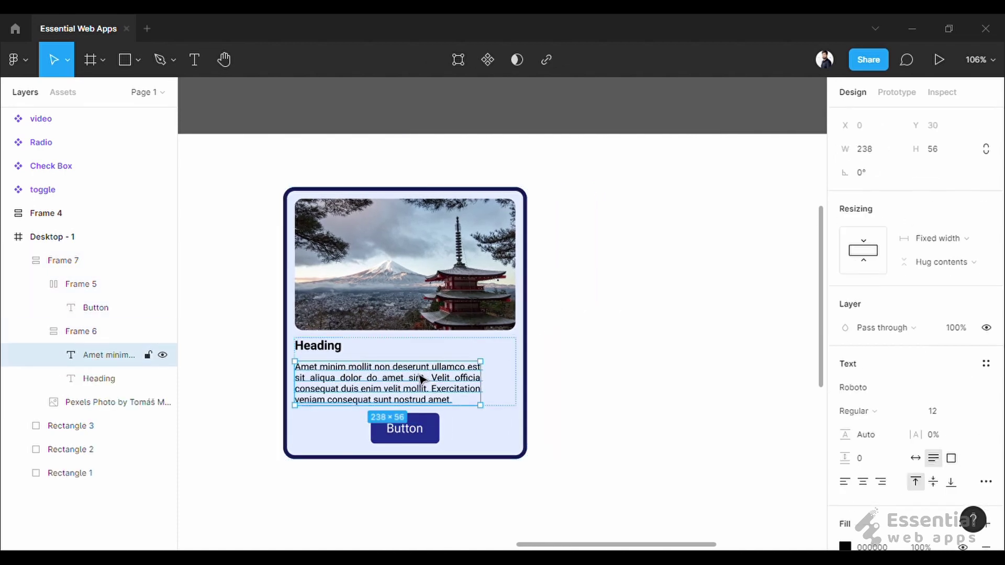
{"action": "left_click", "coordinate": [957, 247]}
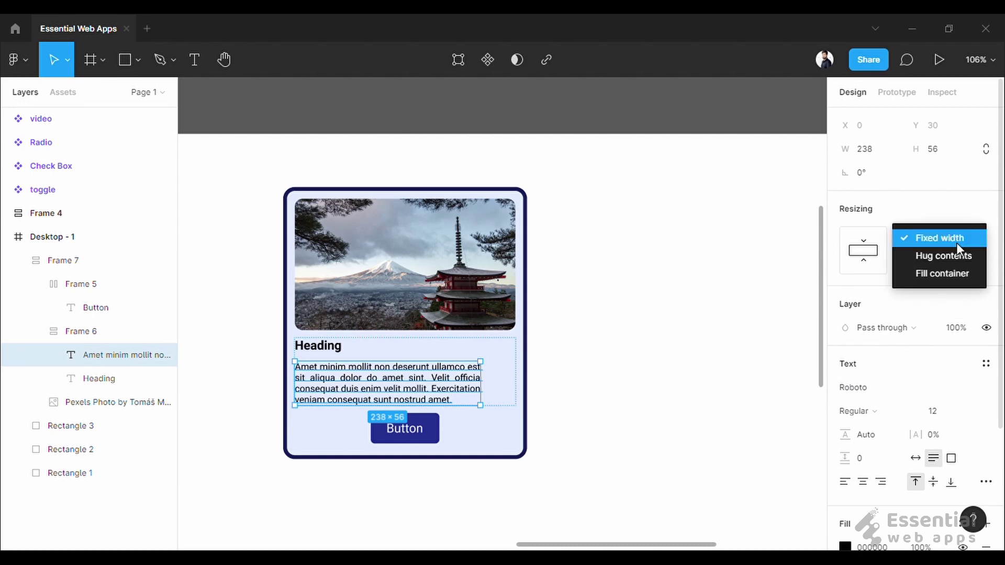
{"action": "left_click", "coordinate": [956, 273]}
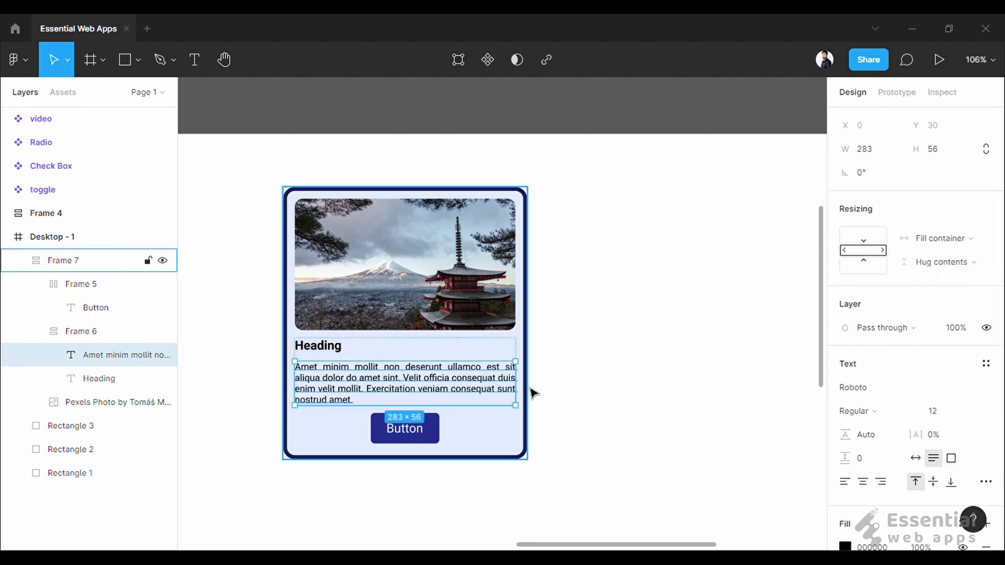
{"action": "left_click", "coordinate": [534, 345]}
{"action": "left_click", "coordinate": [530, 346]}
{"action": "left_click_drag", "start_coordinate": [530, 347], "coordinate": [556, 350]}
{"action": "key", "text": "ctrl+z"}
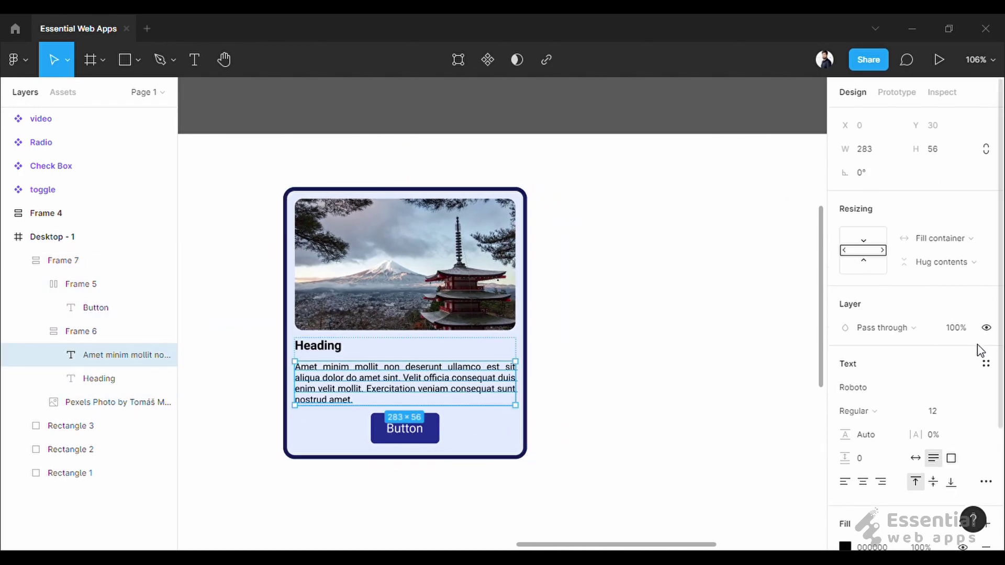
{"action": "left_click", "coordinate": [970, 266]}
{"action": "left_click", "coordinate": [954, 262]}
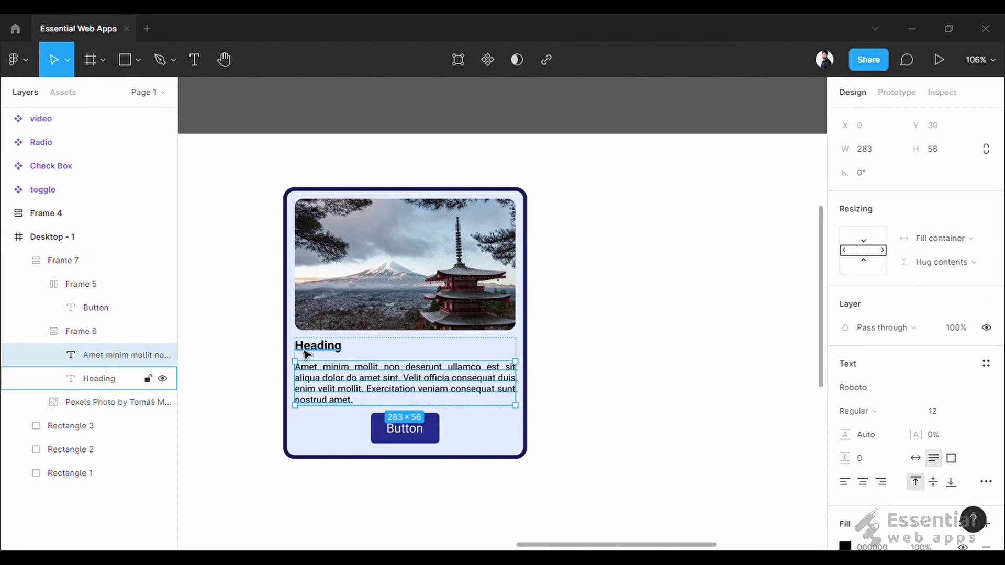
Duplicate the Heading and turn the copy into 'Price : 0000$' in Regular 14.
{"action": "left_click", "coordinate": [325, 355]}
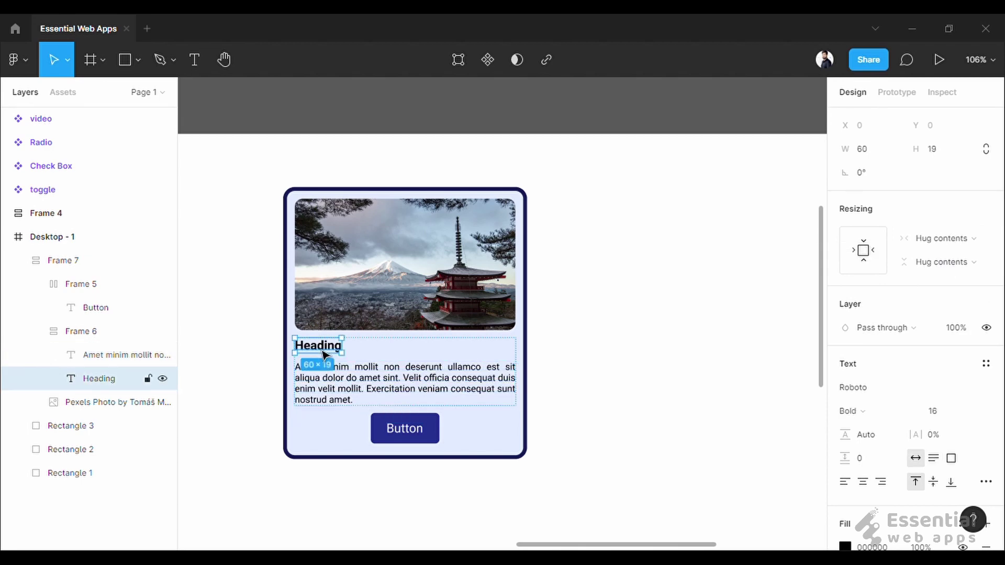
{"action": "key", "text": "ctrl+c"}
{"action": "key", "text": "ctrl+v"}
{"action": "double_click", "coordinate": [332, 374]}
{"action": "type", "text": "Price : 0000$"}
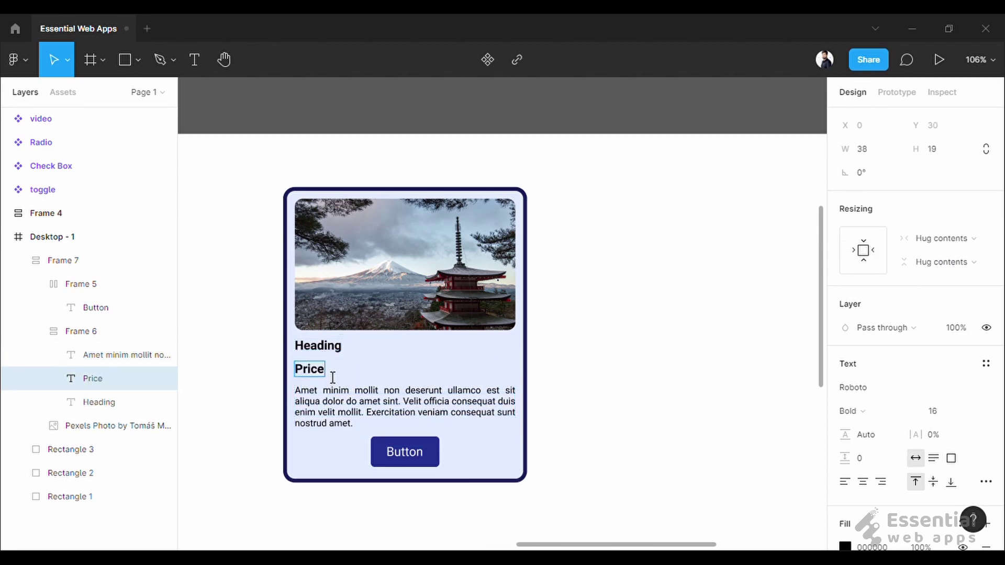
{"action": "key", "text": "Escape"}
{"action": "left_click", "coordinate": [862, 411]}
{"action": "left_click", "coordinate": [862, 376]}
{"action": "left_click", "coordinate": [948, 414]}
{"action": "type", "text": "14"}
{"action": "key", "text": "Return"}
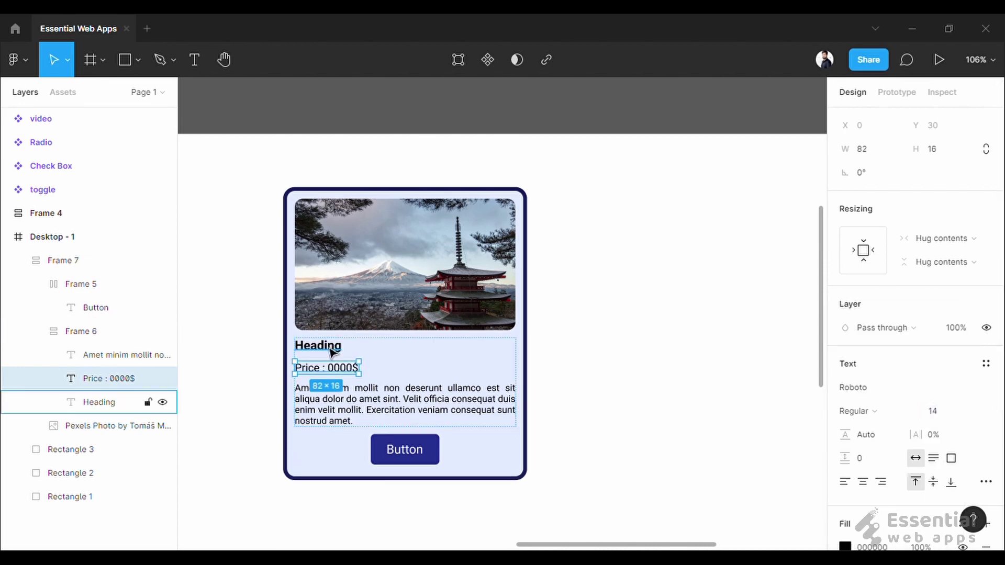
Group the Heading and Price text in their own auto layout frame.
{"action": "left_click", "coordinate": [330, 354], "text": "shift"}
{"action": "right_click", "coordinate": [328, 354]}
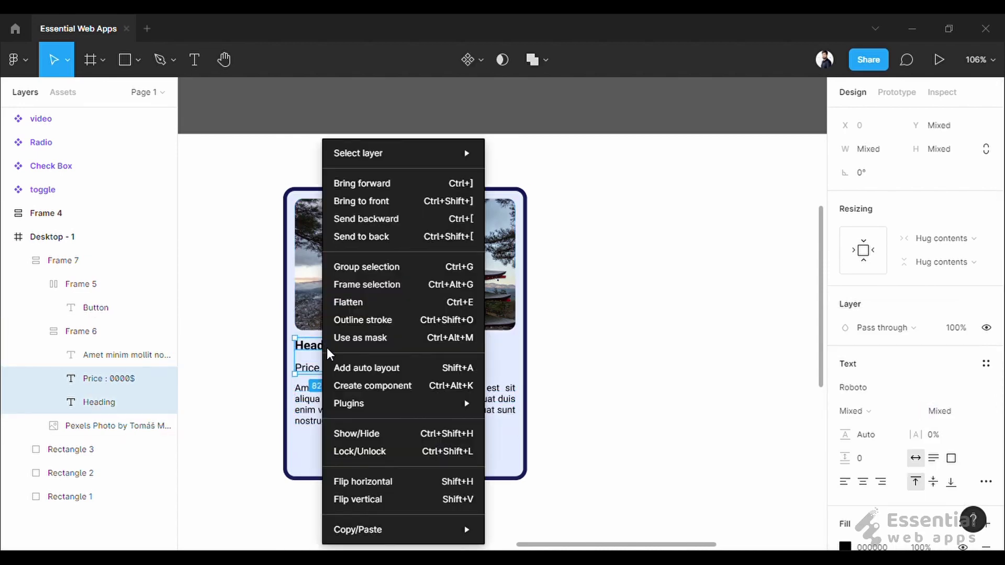
{"action": "left_click", "coordinate": [419, 375]}
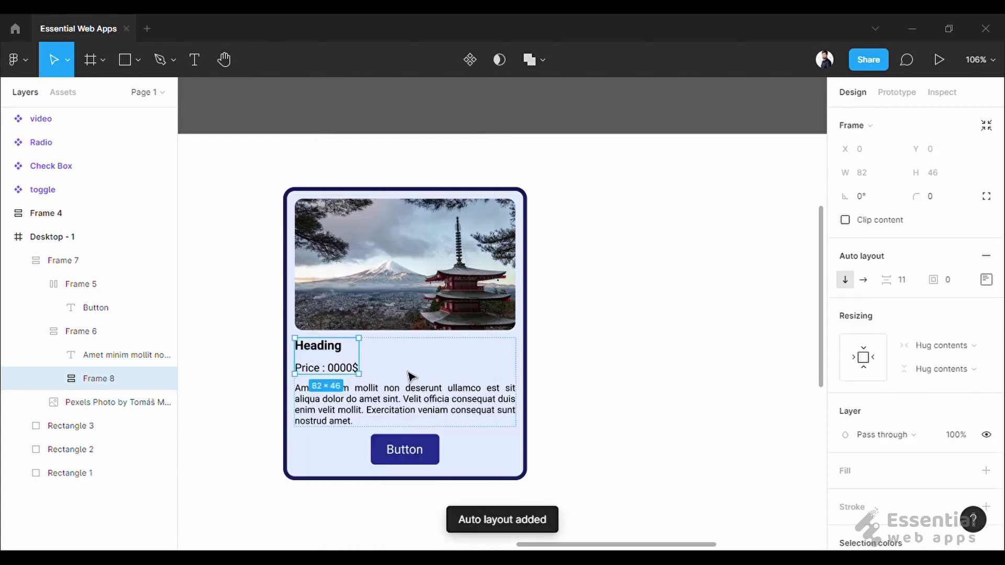
Lay Heading and Price side by side and make their row fill the block's width.
{"action": "left_click", "coordinate": [862, 280]}
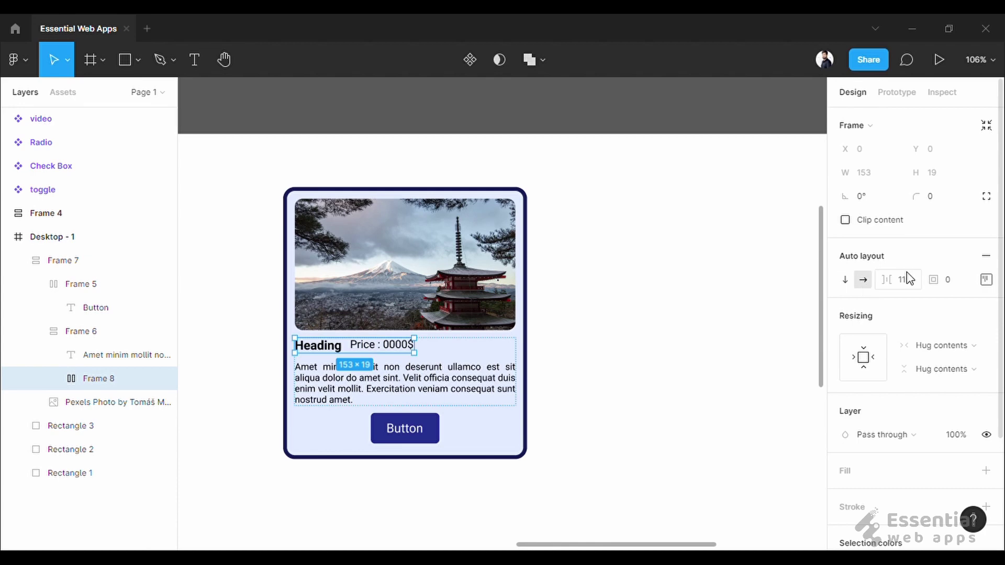
{"action": "left_click", "coordinate": [963, 347]}
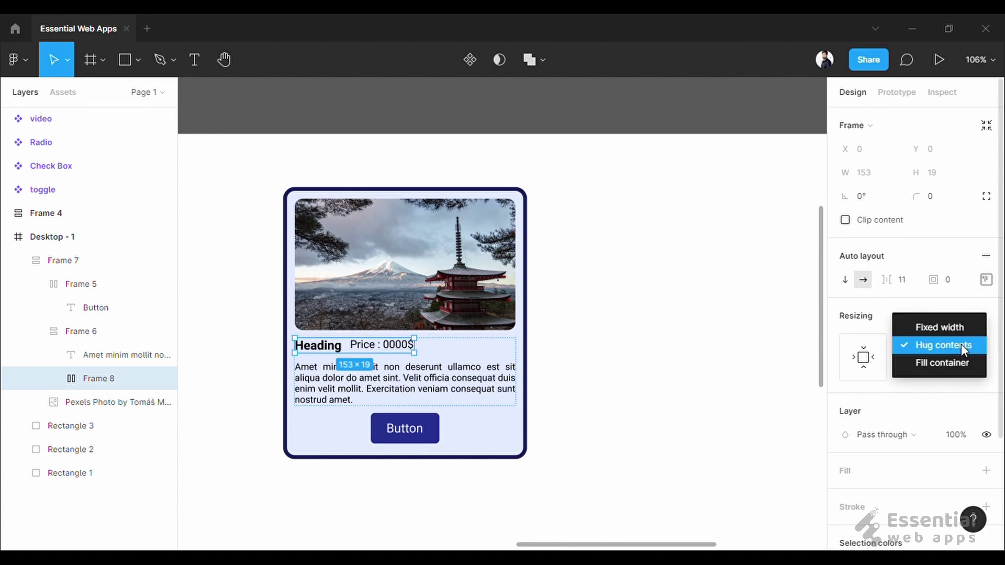
{"action": "left_click", "coordinate": [966, 374]}
Centre the row's items with Space between distribution, then widen the card to test it.
{"action": "left_click", "coordinate": [986, 280]}
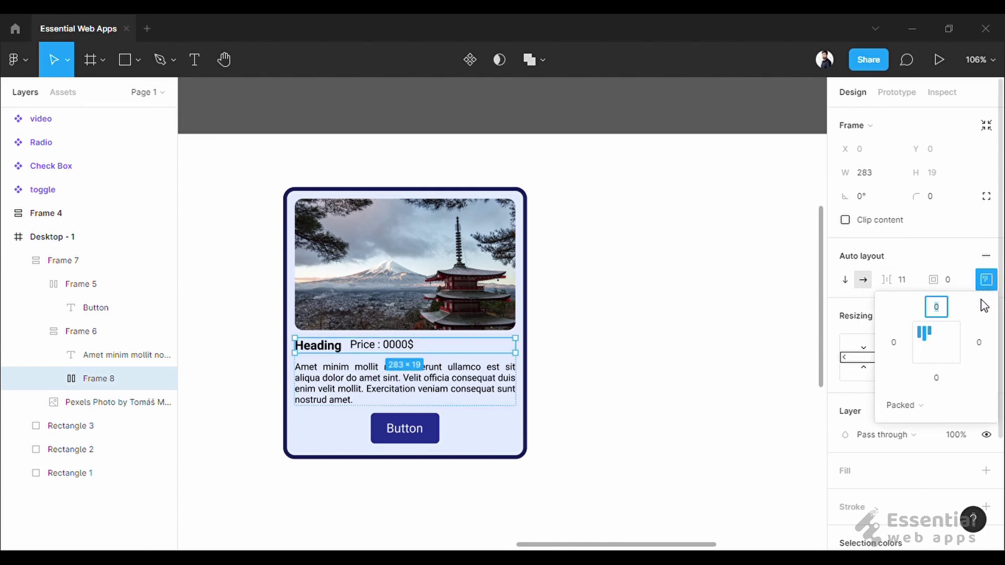
{"action": "left_click", "coordinate": [936, 351]}
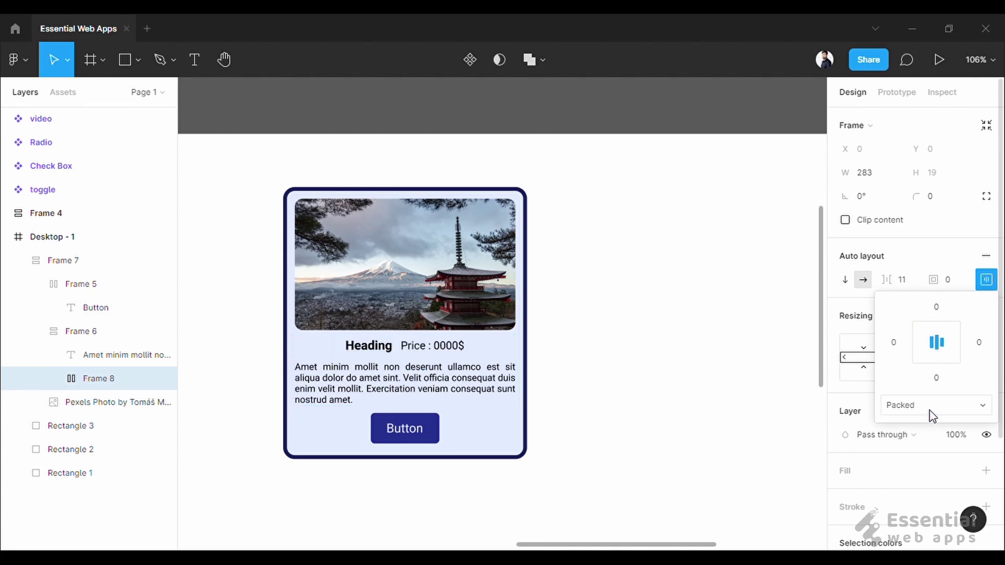
{"action": "left_click", "coordinate": [929, 410]}
{"action": "left_click", "coordinate": [930, 421]}
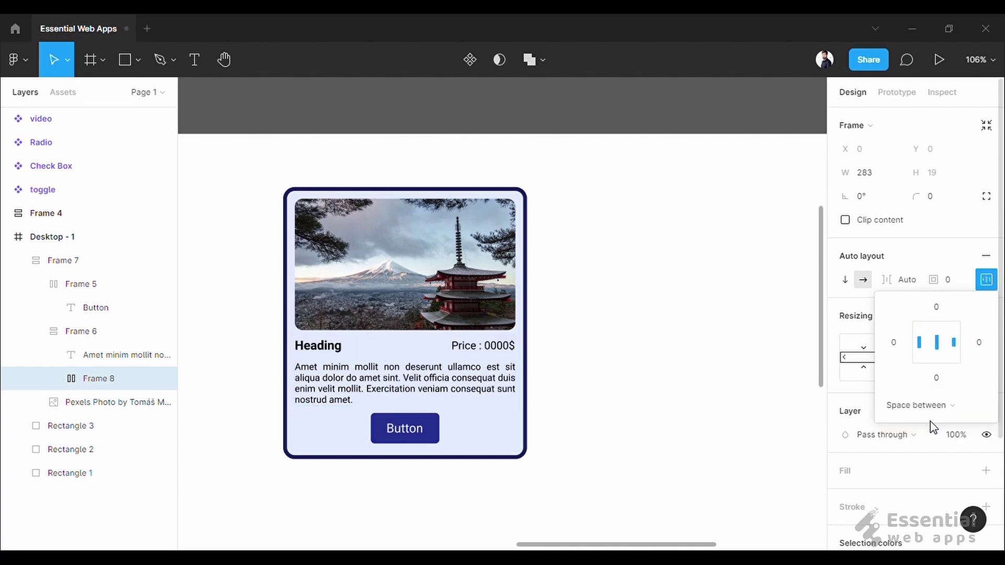
{"action": "left_click", "coordinate": [525, 318]}
{"action": "left_click_drag", "start_coordinate": [526, 318], "coordinate": [578, 320]}
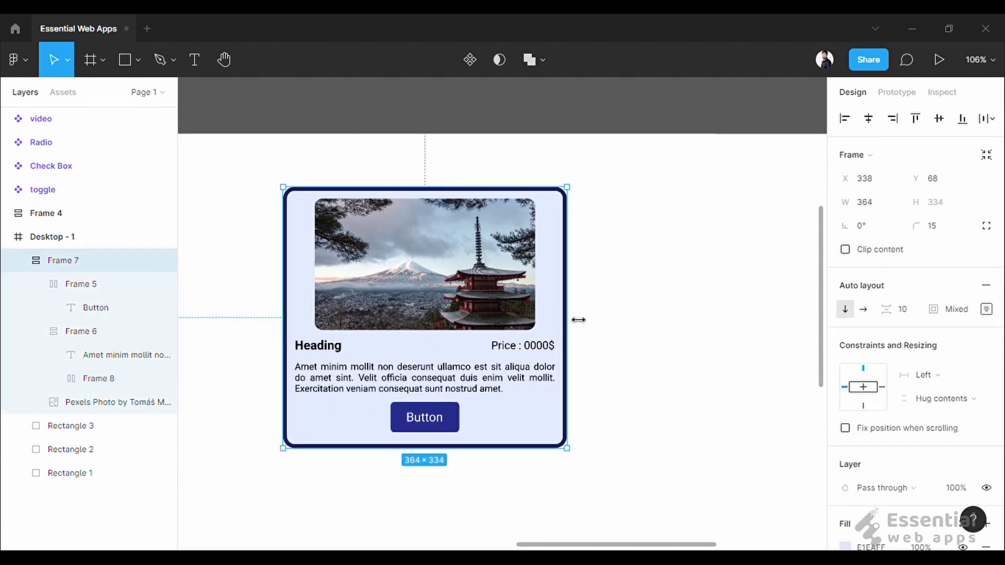
Test growing text by pasting into the paragraph and Heading, then undo each paste.
{"action": "key", "text": "ctrl+z"}
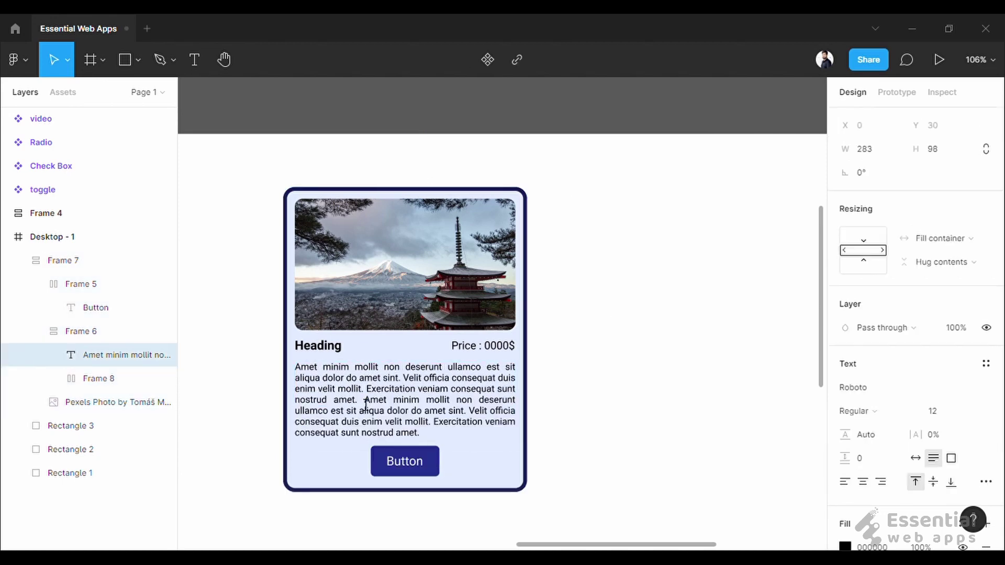
{"action": "key", "text": "ctrl+v"}
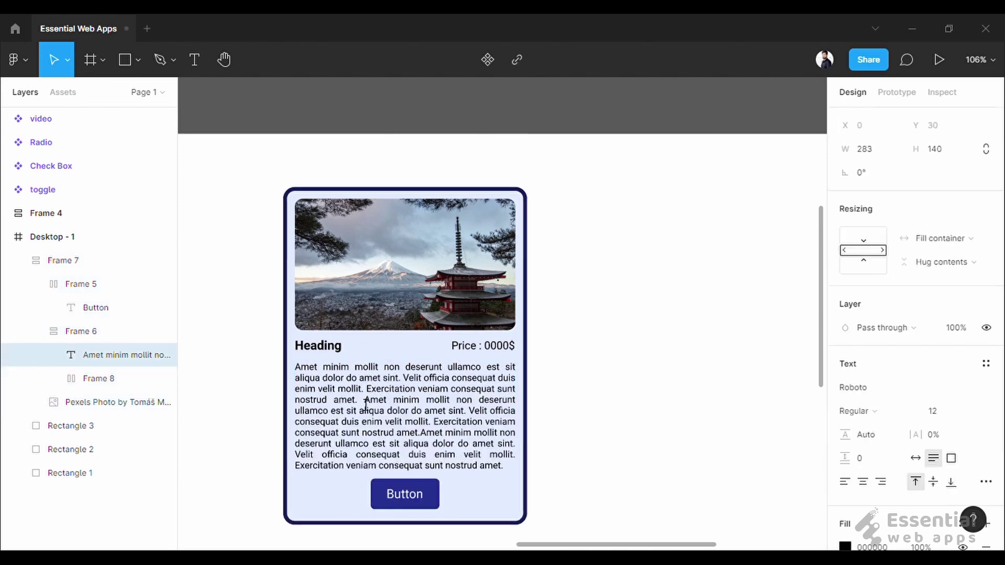
{"action": "key", "text": "ctrl+v"}
{"action": "key", "text": "ctrl+z"}
{"action": "key", "text": "ctrl+z"}
{"action": "key", "text": "ctrl+z"}
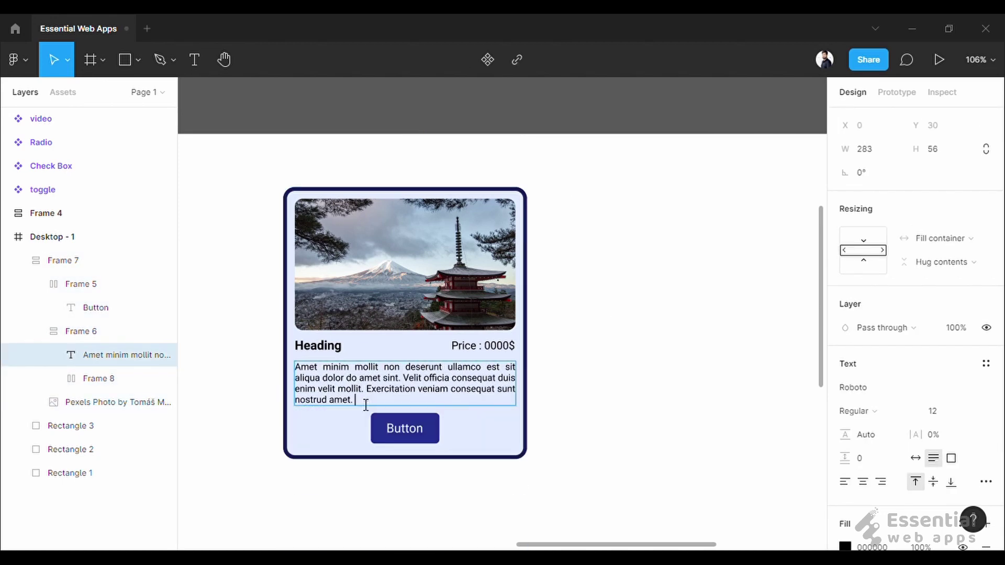
{"action": "left_click", "coordinate": [320, 351]}
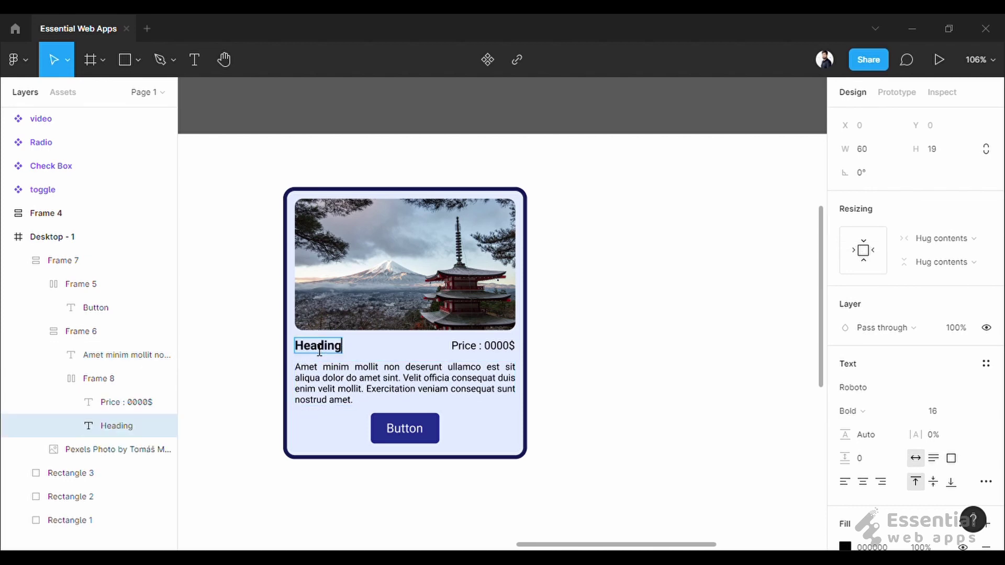
{"action": "key", "text": "ctrl+v"}
{"action": "key", "text": "ctrl+v"}
{"action": "key", "text": "ctrl+v"}
{"action": "key", "text": "ctrl+v"}
{"action": "key", "text": "ctrl+v"}
{"action": "key", "text": "ctrl+v"}
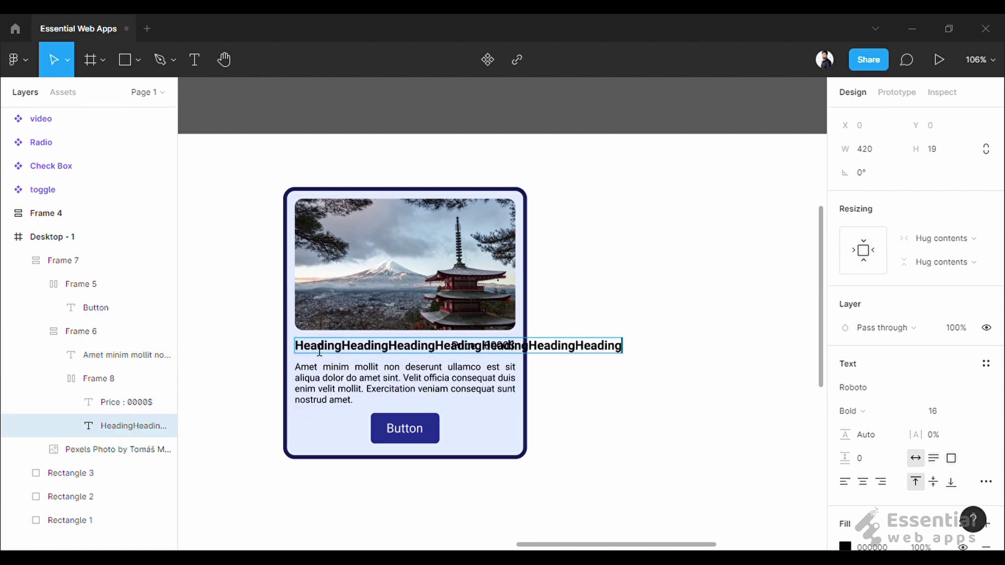
{"action": "key", "text": "ctrl+z"}
{"action": "key", "text": "ctrl+z"}
{"action": "key", "text": "ctrl+z"}
{"action": "key", "text": "ctrl+z"}
{"action": "key", "text": "ctrl+z"}
{"action": "key", "text": "ctrl+z"}
Give the Heading a fixed 165 width and check that long pasted titles wrap.
{"action": "left_click_drag", "start_coordinate": [353, 357], "coordinate": [435, 356]}
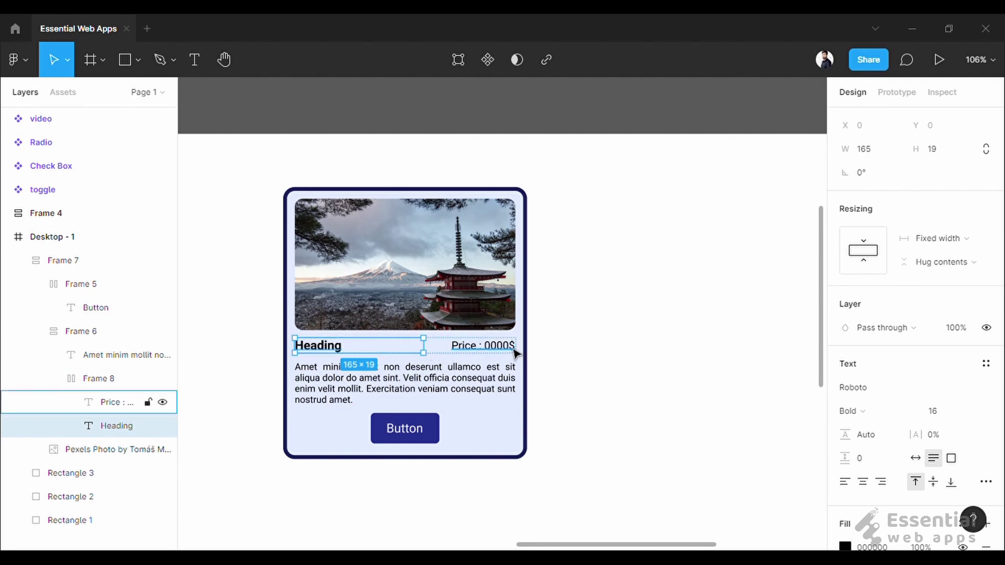
{"action": "left_click", "coordinate": [948, 238]}
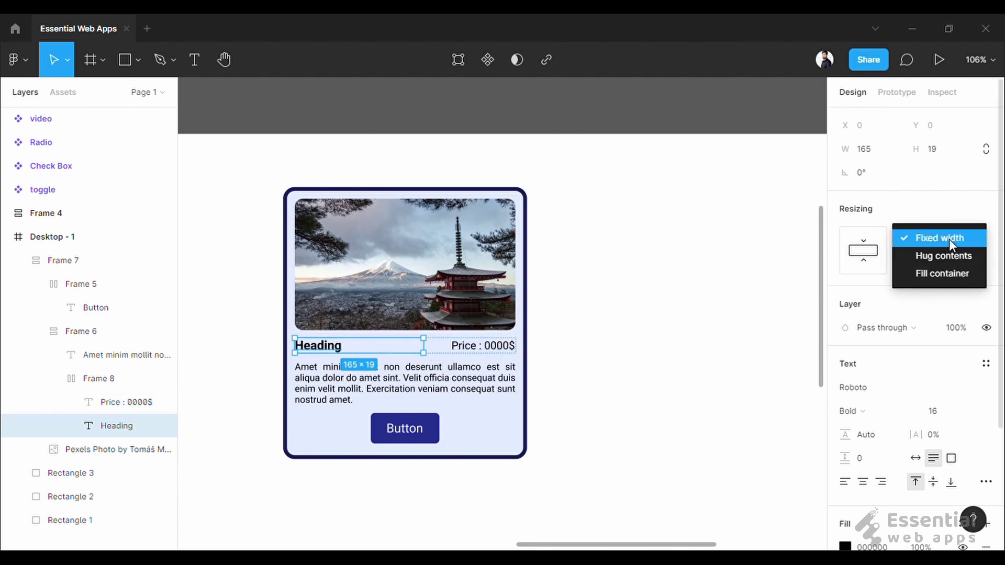
{"action": "left_click", "coordinate": [950, 240]}
{"action": "key", "text": "ctrl+v"}
{"action": "key", "text": "ctrl+v"}
{"action": "key", "text": "ctrl+v"}
{"action": "key", "text": "ctrl+v"}
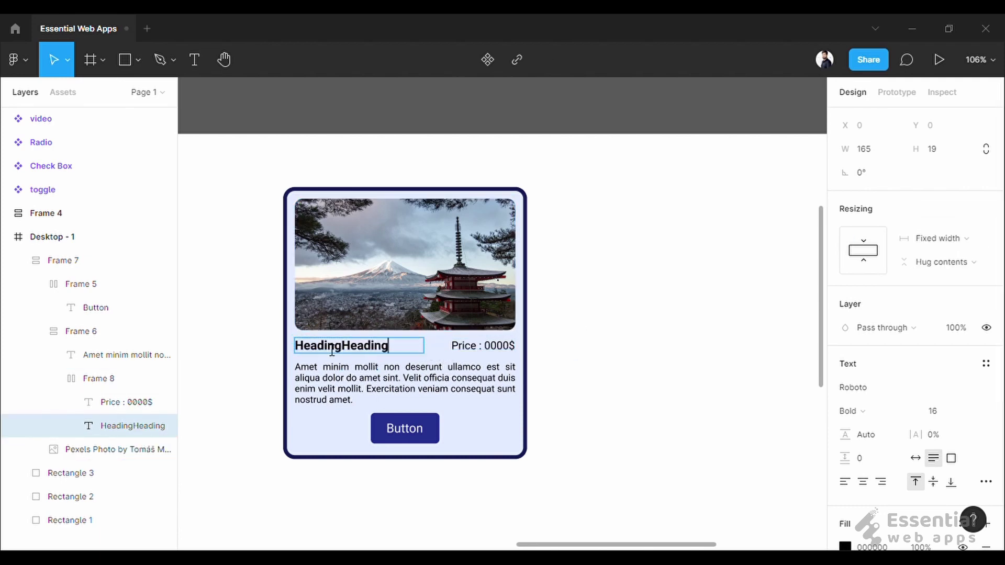
{"action": "key", "text": "ctrl+v"}
{"action": "key", "text": "ctrl+v"}
{"action": "key", "text": "ctrl+v"}
{"action": "key", "text": "ctrl+v"}
{"action": "key", "text": "ctrl+v"}
{"action": "key", "text": "ctrl+v"}
{"action": "key", "text": "Escape"}
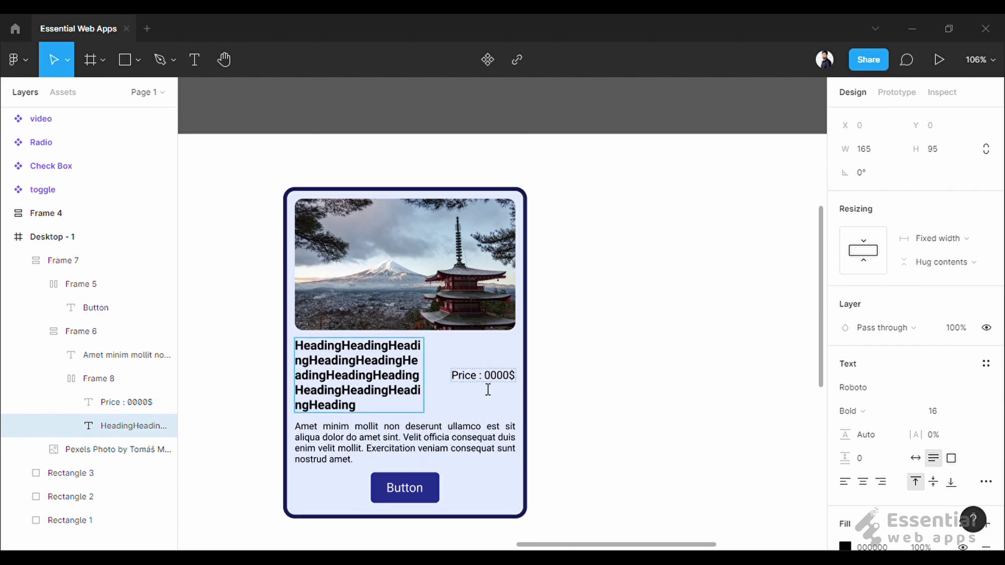
Set the Price text's vertical resizing to Fill container, then stretch the card to test.
{"action": "left_click", "coordinate": [471, 376]}
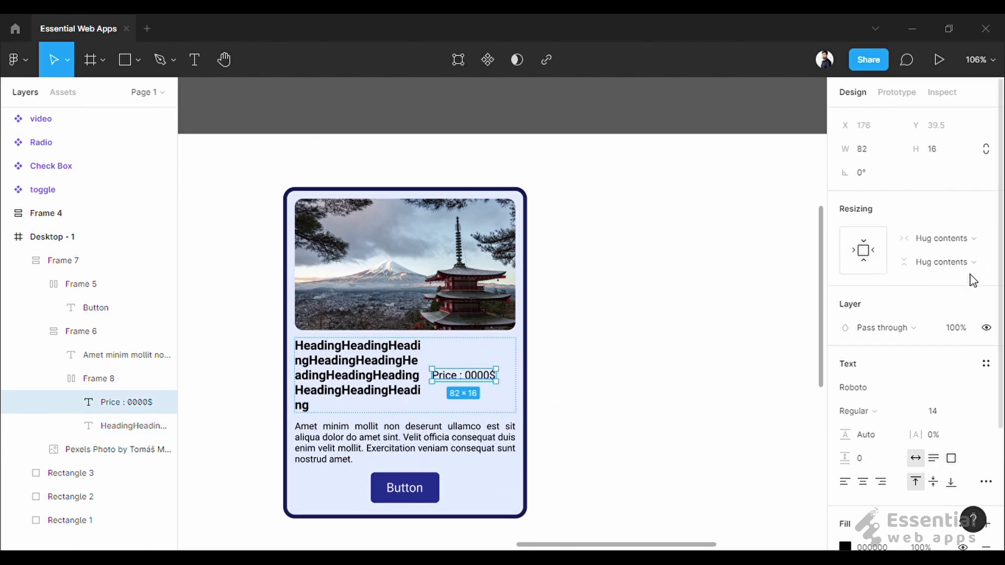
{"action": "left_click", "coordinate": [972, 262]}
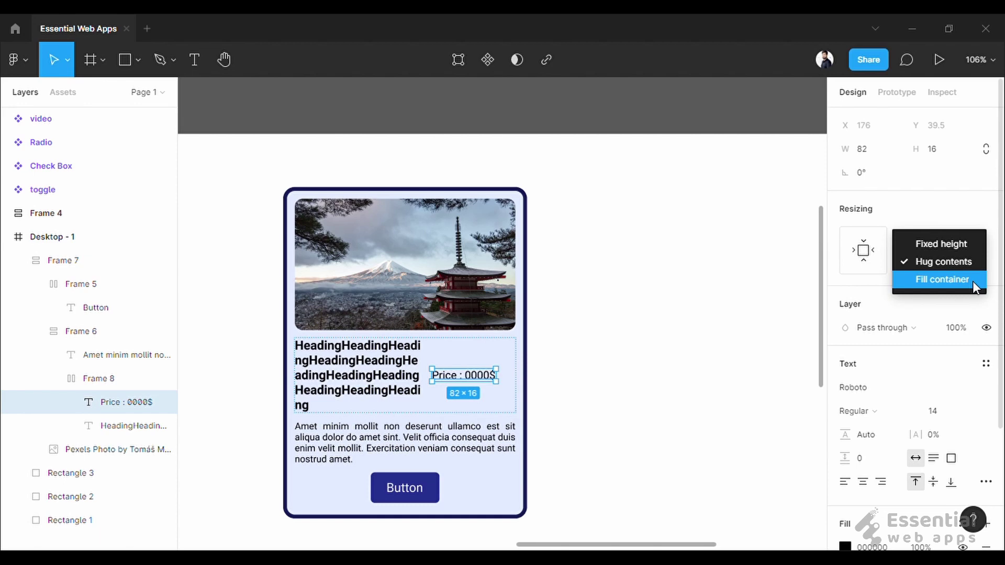
{"action": "left_click", "coordinate": [974, 282]}
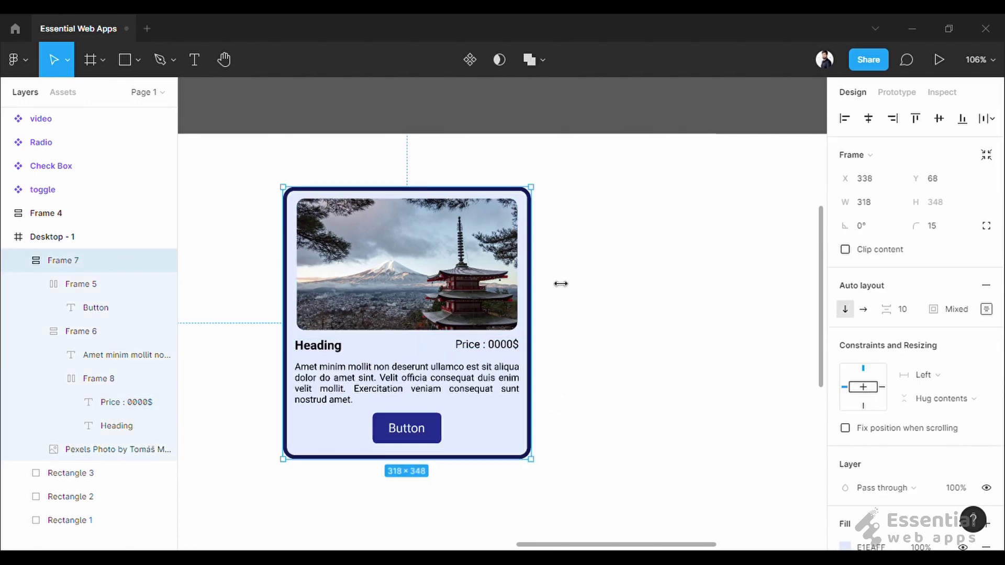
{"action": "left_click_drag", "start_coordinate": [558, 285], "coordinate": [581, 312]}
Set the Pexels Photo layer's horizontal resizing to Fill container.
{"action": "key", "text": "ctrl+z"}
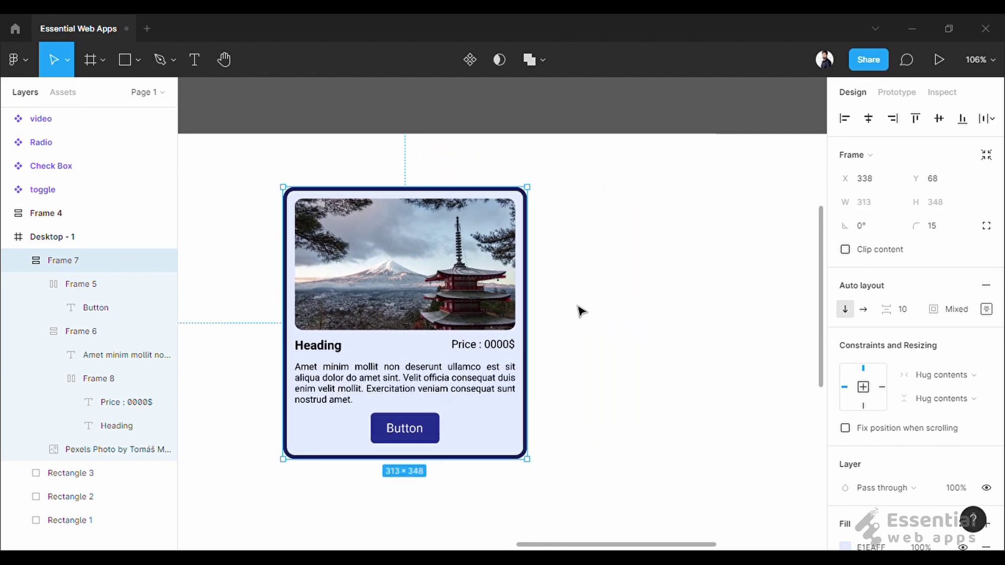
{"action": "left_click", "coordinate": [578, 312]}
{"action": "double_click", "coordinate": [403, 286]}
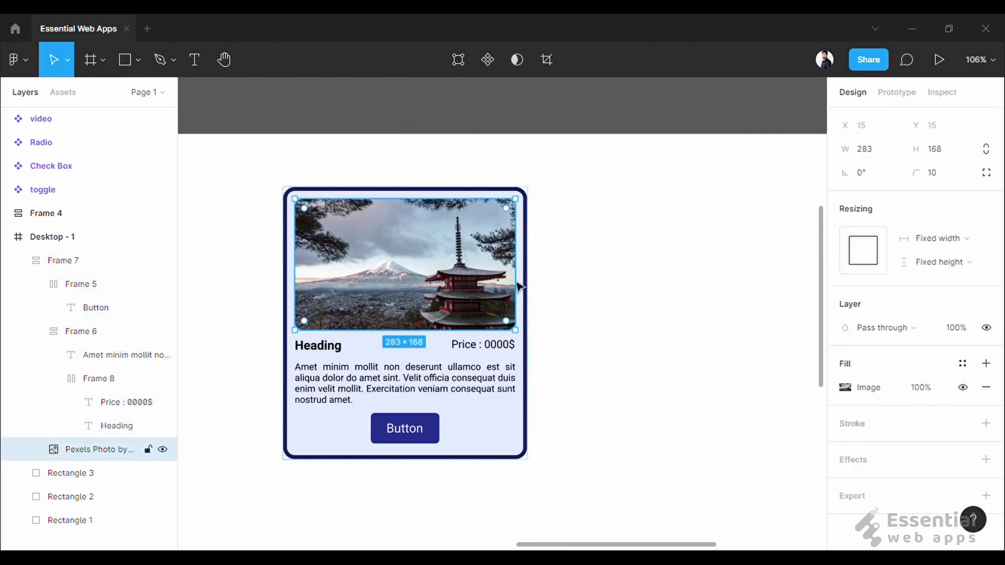
{"action": "left_click", "coordinate": [969, 243]}
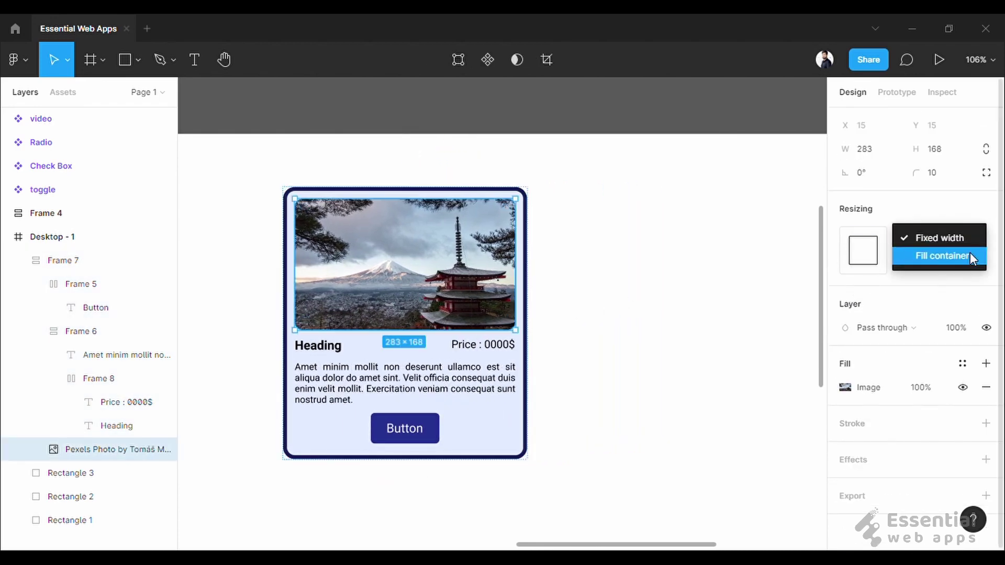
{"action": "left_click", "coordinate": [969, 252]}
Drag the card wider and taller to confirm the photo stretches with it.
{"action": "left_click", "coordinate": [374, 346]}
{"action": "left_click_drag", "start_coordinate": [374, 345], "coordinate": [524, 366]}
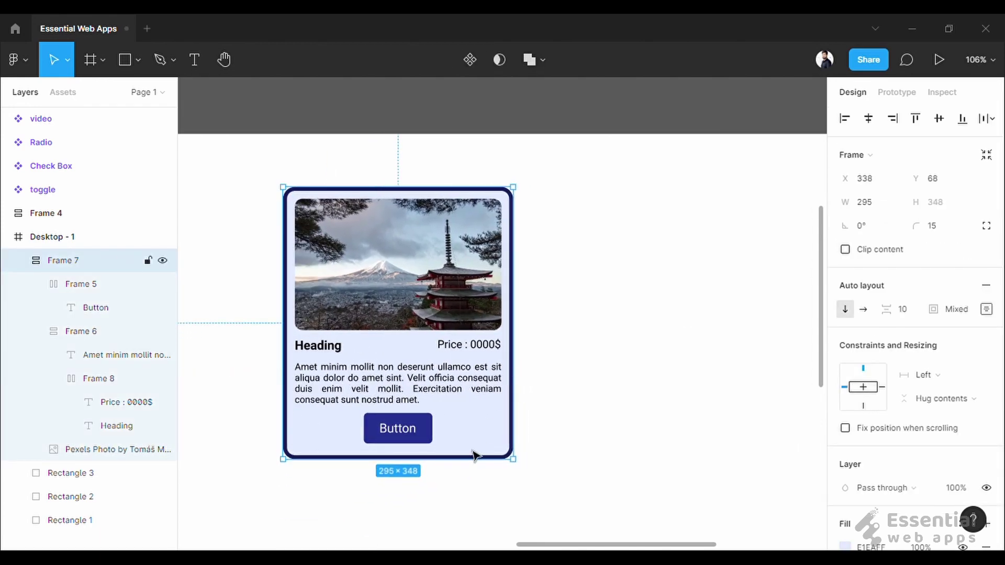
{"action": "left_click_drag", "start_coordinate": [475, 472], "coordinate": [482, 520]}
{"action": "key", "text": "ctrl+z"}
{"action": "left_click", "coordinate": [115, 449]}
{"action": "left_click", "coordinate": [953, 261]}
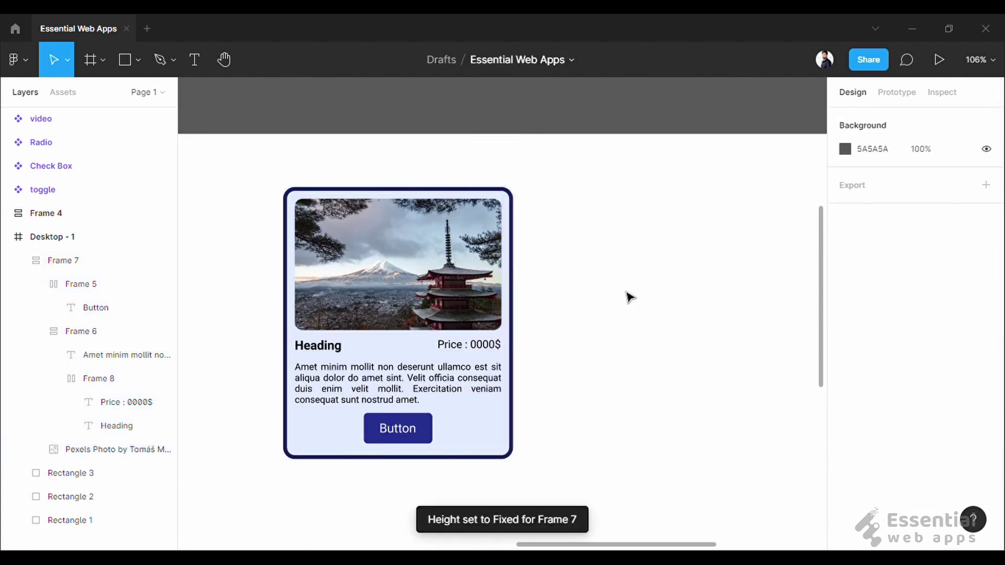
Move the Button frame above the body text inside the card.
{"action": "left_click", "coordinate": [460, 453]}
{"action": "mouse_move", "coordinate": [459, 494]}
{"action": "left_mouse_down"}
{"action": "mouse_move", "coordinate": [461, 510]}
{"action": "mouse_move", "coordinate": [465, 473]}
{"action": "mouse_move", "coordinate": [459, 513]}
{"action": "left_mouse_up"}
{"action": "left_click_drag", "start_coordinate": [427, 481], "coordinate": [657, 469]}
{"action": "double_click", "coordinate": [411, 431]}
{"action": "left_click_drag", "start_coordinate": [411, 430], "coordinate": [461, 472]}
{"action": "left_click_drag", "start_coordinate": [637, 467], "coordinate": [461, 467]}
{"action": "key", "text": "Up"}
Move the heading-and-price row above the Button, directly under the photo.
{"action": "left_click", "coordinate": [526, 411]}
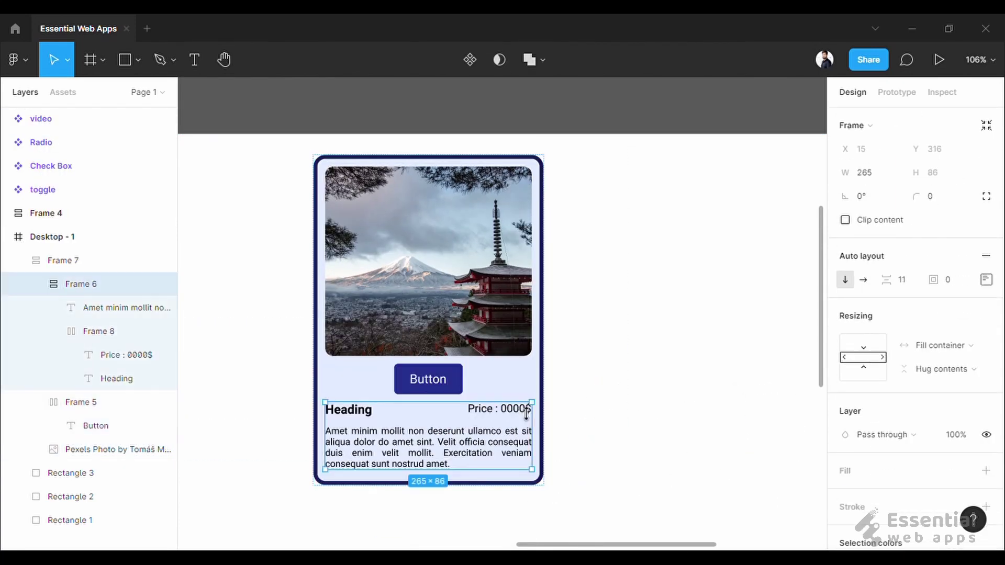
{"action": "left_click", "coordinate": [444, 385]}
{"action": "left_click", "coordinate": [118, 334]}
{"action": "left_click_drag", "start_coordinate": [372, 410], "coordinate": [377, 374]}
Narrow the card to 279 wide and raise its item spacing to 20.
{"action": "left_click", "coordinate": [591, 331]}
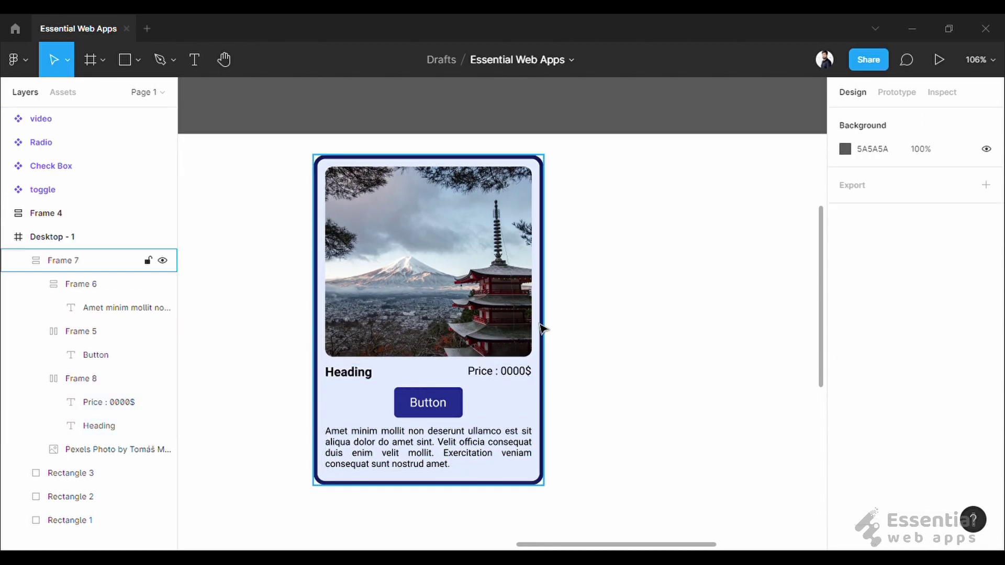
{"action": "left_click", "coordinate": [542, 330]}
{"action": "left_click_drag", "start_coordinate": [543, 329], "coordinate": [530, 329]}
{"action": "scroll", "coordinate": [908, 262], "scroll_direction": "down", "scroll_amount": 1}
{"action": "left_click", "coordinate": [906, 240]}
{"action": "key", "text": "Up"}
{"action": "key", "text": "Up"}
{"action": "key", "text": "Up"}
{"action": "key", "text": "Up"}
{"action": "key", "text": "Up"}
{"action": "key", "text": "Up"}
{"action": "key", "text": "Up"}
{"action": "key", "text": "Up"}
{"action": "key", "text": "Up"}
{"action": "key", "text": "Up"}
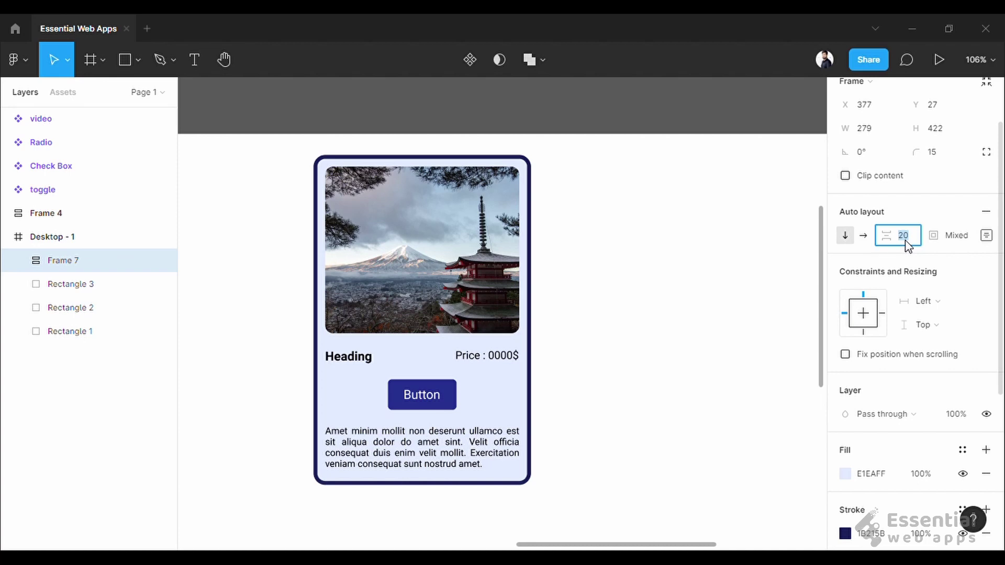
Increase the card padding, then switch the Button width from Fill container back to Hug contents.
{"action": "left_click", "coordinate": [979, 377]}
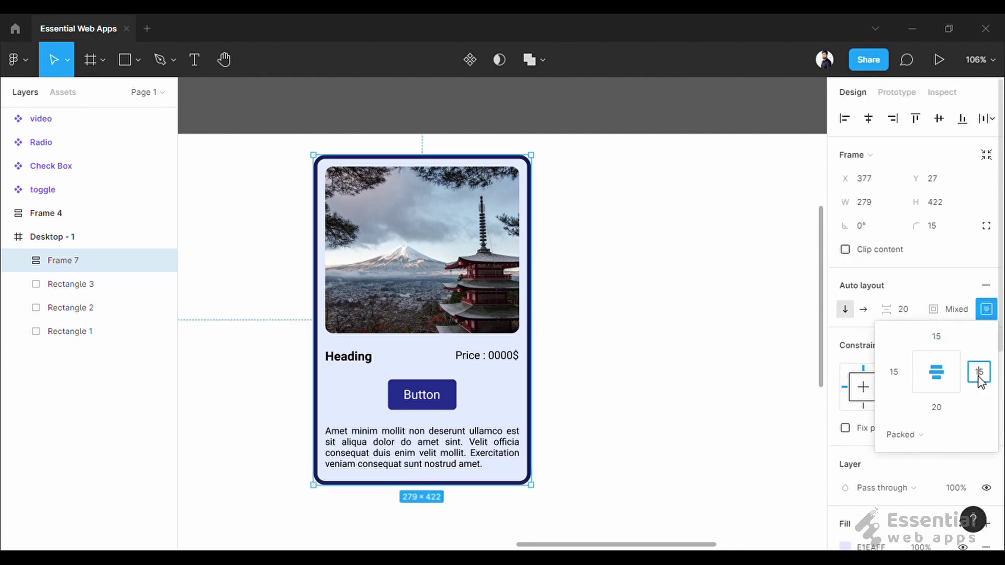
{"action": "key", "text": "Up"}
{"action": "key", "text": "Up"}
{"action": "key", "text": "Up"}
{"action": "key", "text": "Up"}
{"action": "key", "text": "Up"}
{"action": "key", "text": "Up"}
{"action": "key", "text": "Up"}
{"action": "key", "text": "Up"}
{"action": "key", "text": "Up"}
{"action": "key", "text": "Up"}
{"action": "key", "text": "Up"}
{"action": "key", "text": "Up"}
{"action": "key", "text": "Up"}
{"action": "key", "text": "Up"}
{"action": "key", "text": "Up"}
{"action": "key", "text": "Up"}
{"action": "key", "text": "Up"}
{"action": "key", "text": "Up"}
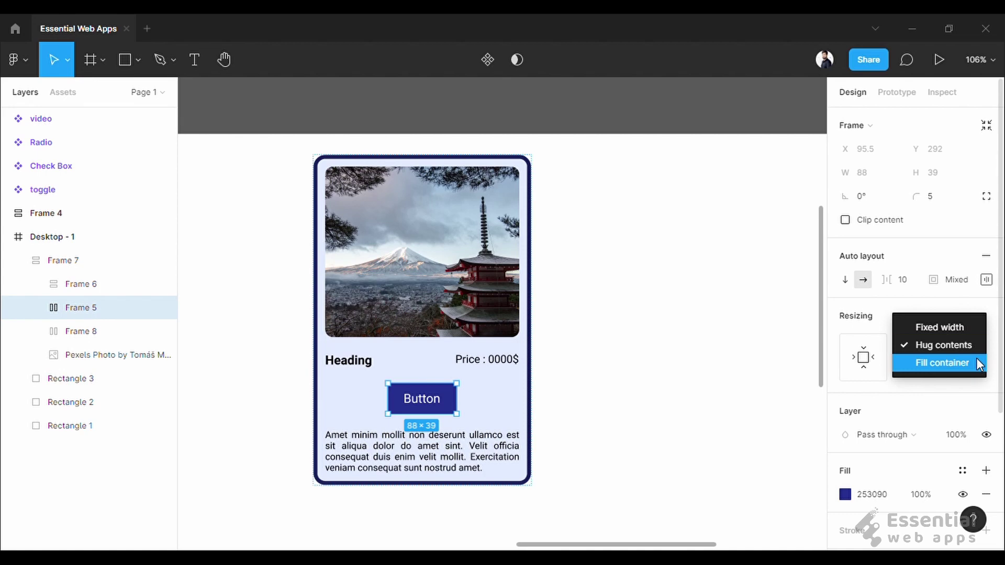
{"action": "left_click", "coordinate": [980, 362]}
{"action": "left_click", "coordinate": [976, 345]}
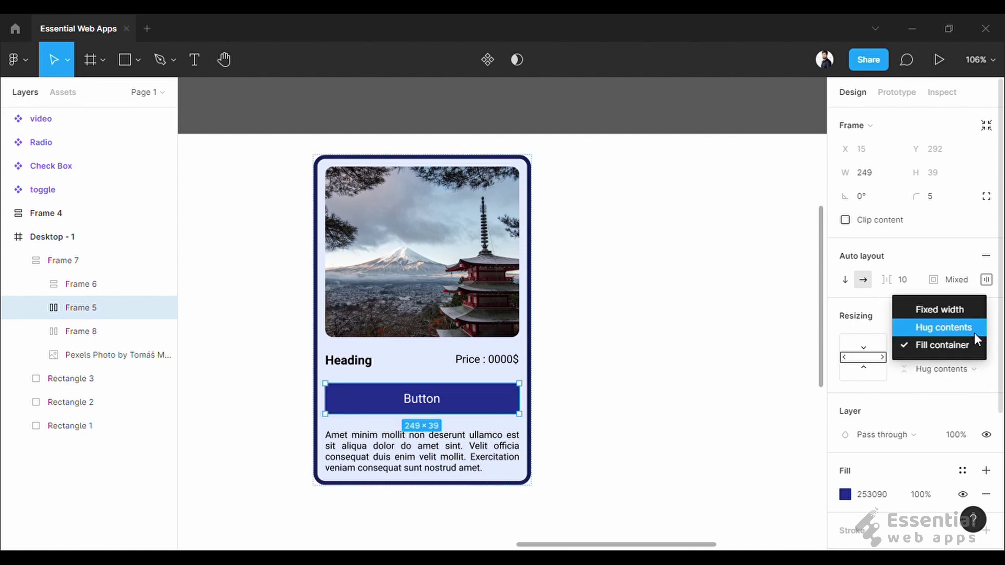
{"action": "left_click", "coordinate": [974, 333]}
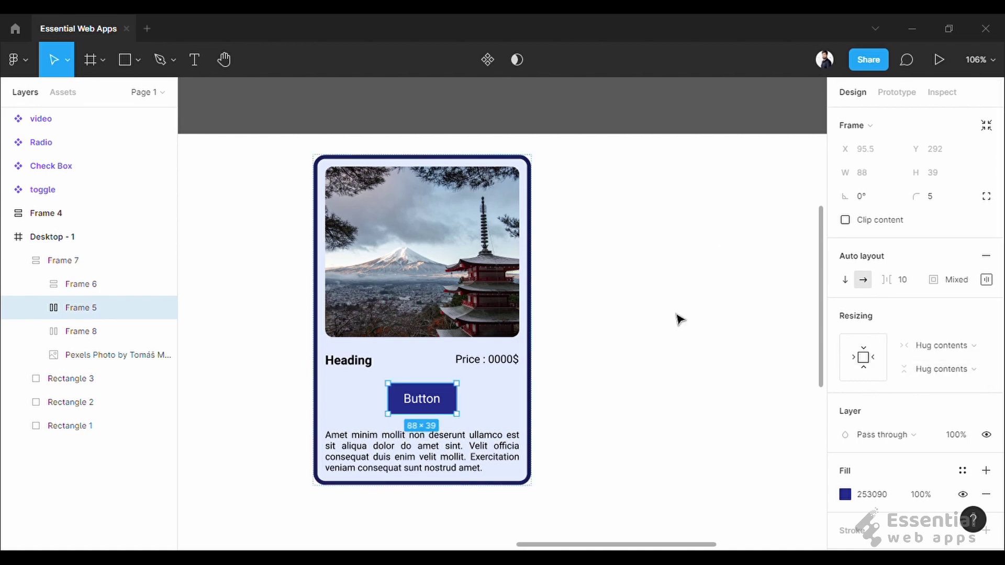